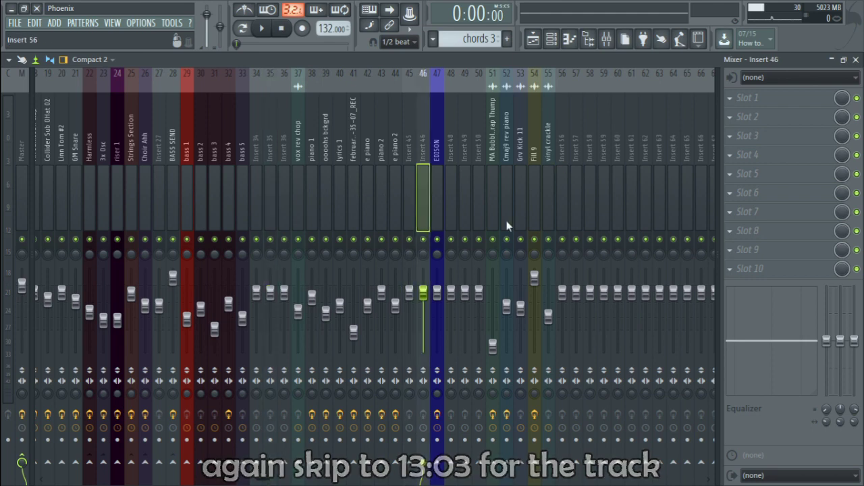
Select bars 17 through 24 in the playlist and play that section, then stop playback.
scroll(508, 226, up, 4)
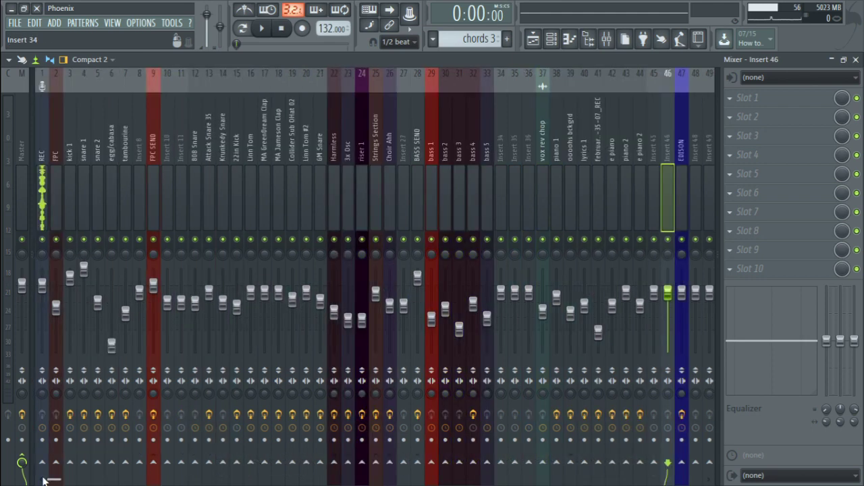
click(534, 40)
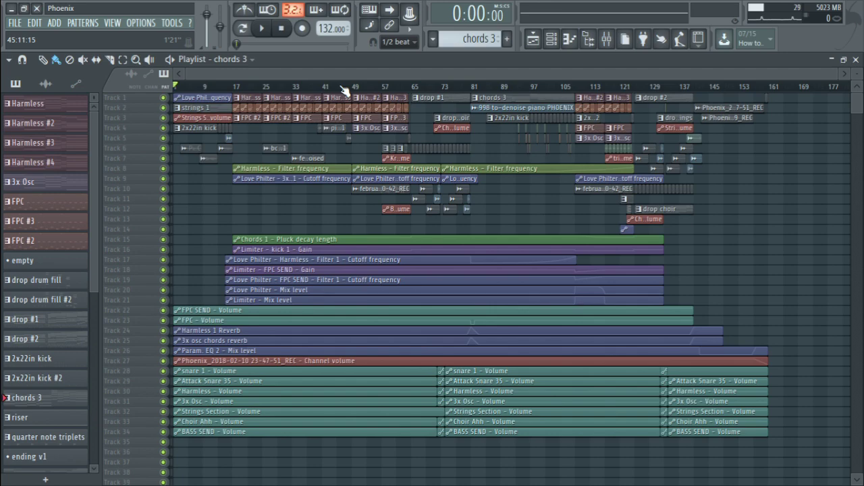
scroll(247, 90, up, 8)
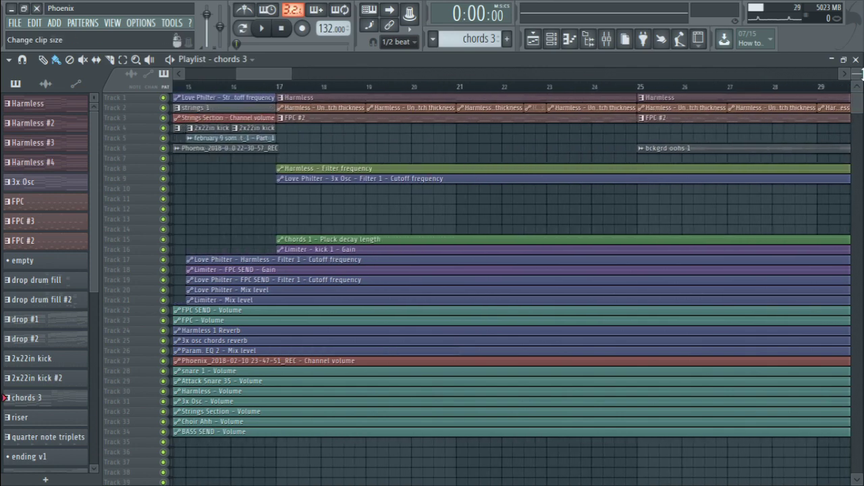
scroll(418, 248, up, 4)
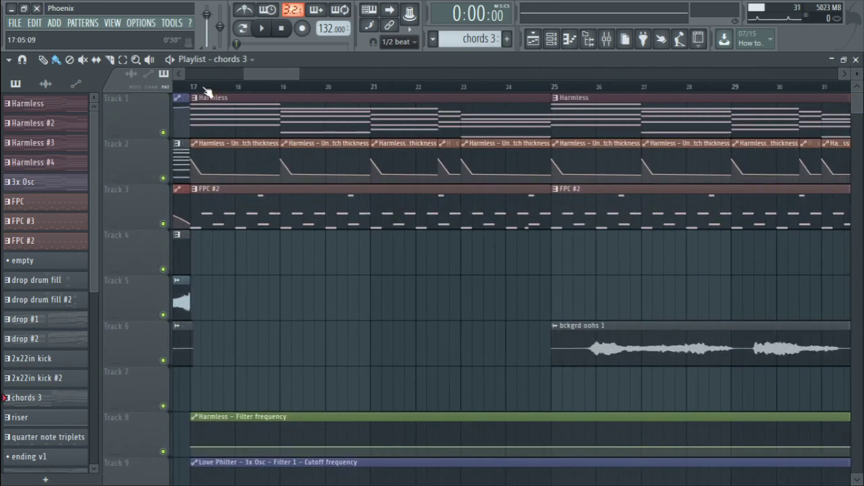
drag(189, 89, 615, 91)
key(space)
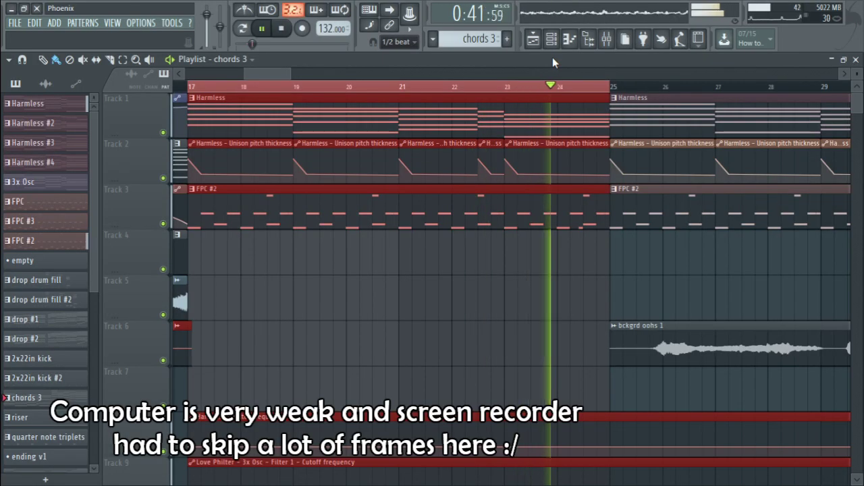
key(space)
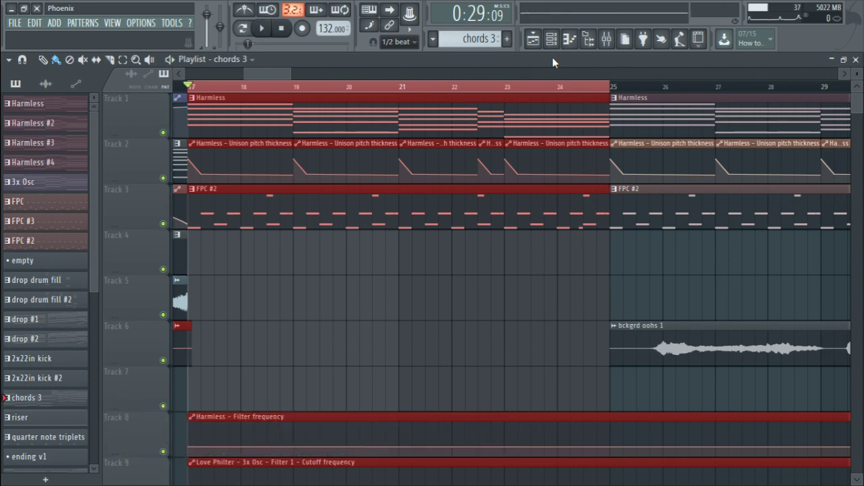
View the notes of the Harmless pattern at bar 17 and bring up the Chords 1 synth settings.
scroll(534, 289, down, 1)
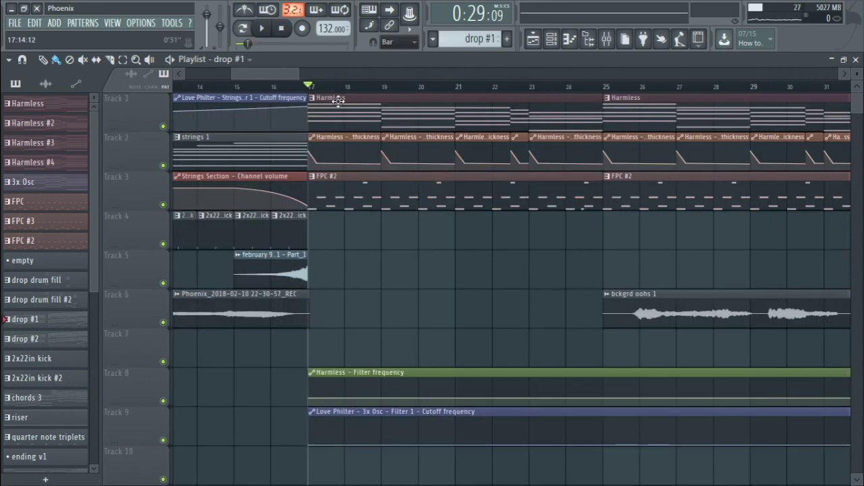
double_click(349, 113)
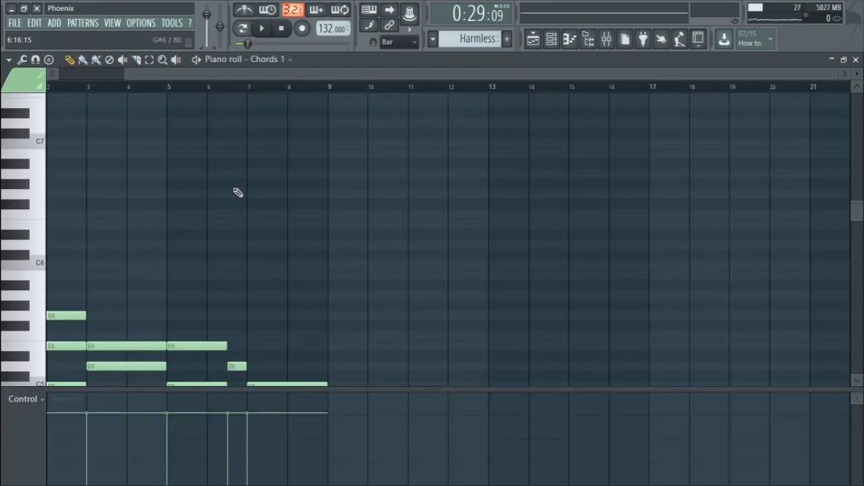
click(551, 39)
click(289, 112)
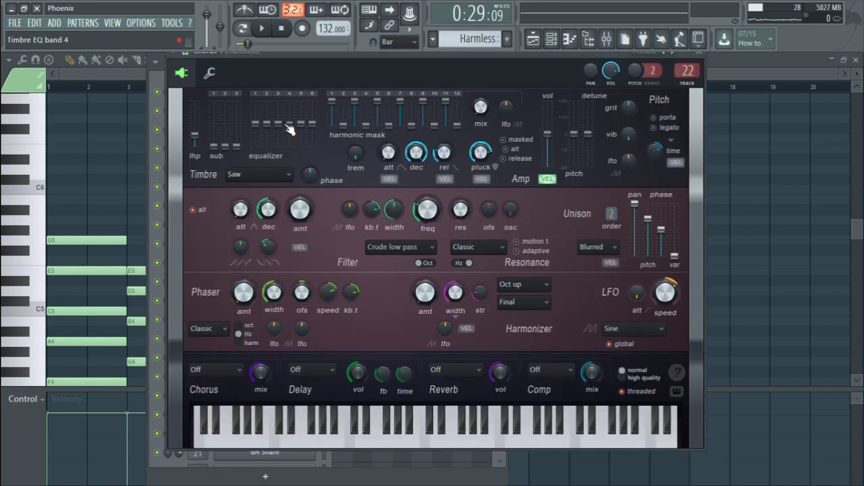
Lower the unison pitch thickness of the Chords 1 synth, audition the chords and stop playback.
click(645, 232)
drag(647, 231, 648, 243)
key(space)
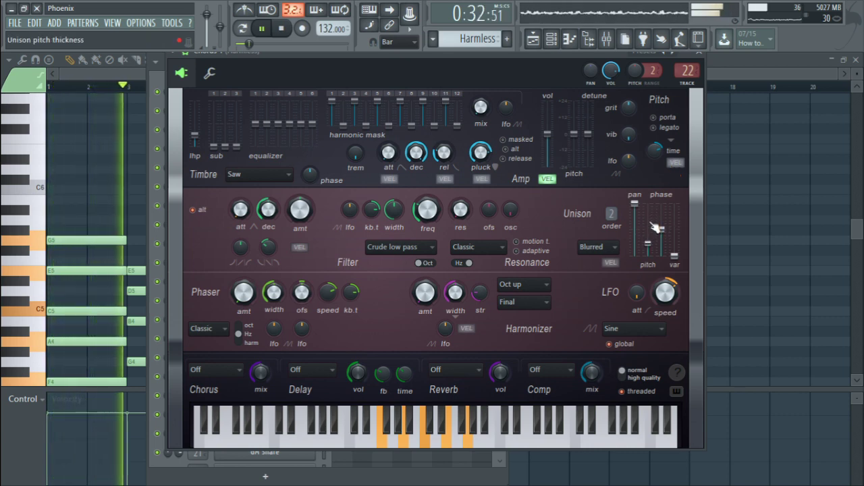
key(space)
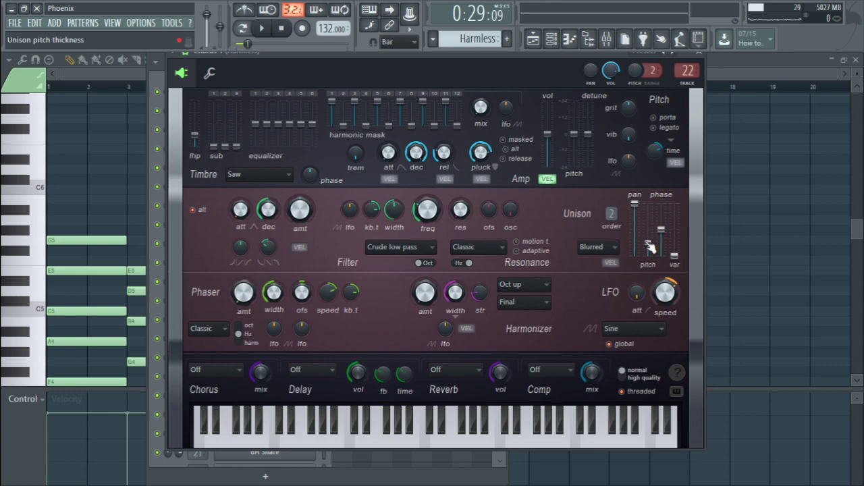
Inspect the unison pitch thickness automation on Track 2, then lower that parameter in the Chords 1 synth and close the synth.
click(532, 40)
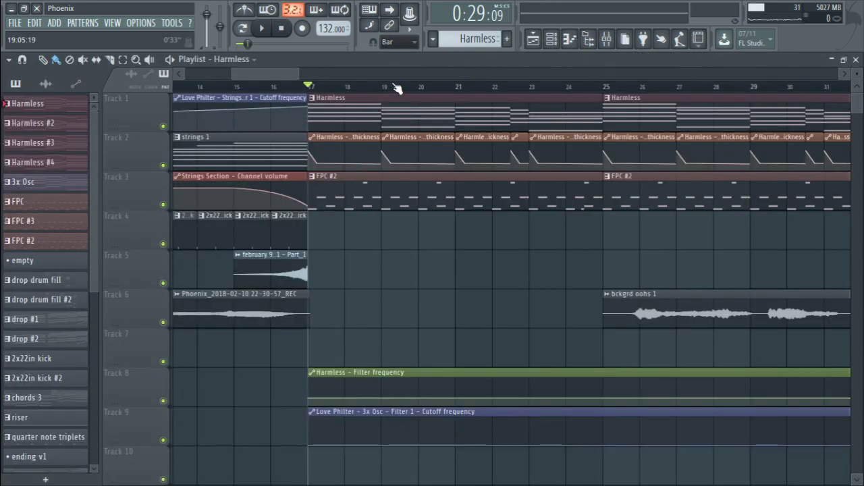
scroll(368, 90, up, 4)
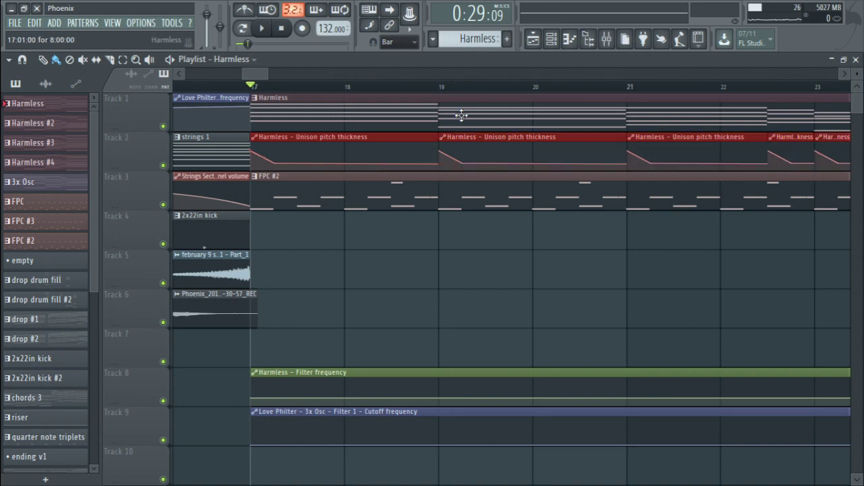
click(551, 39)
click(299, 110)
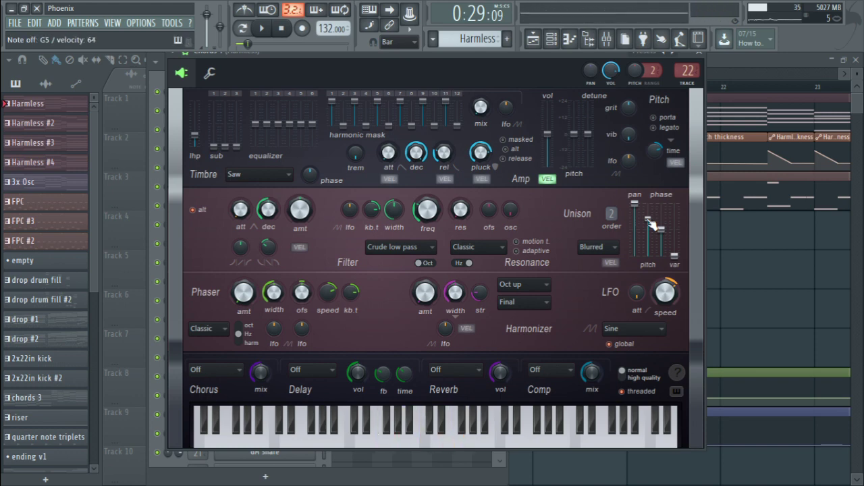
drag(648, 218, 648, 240)
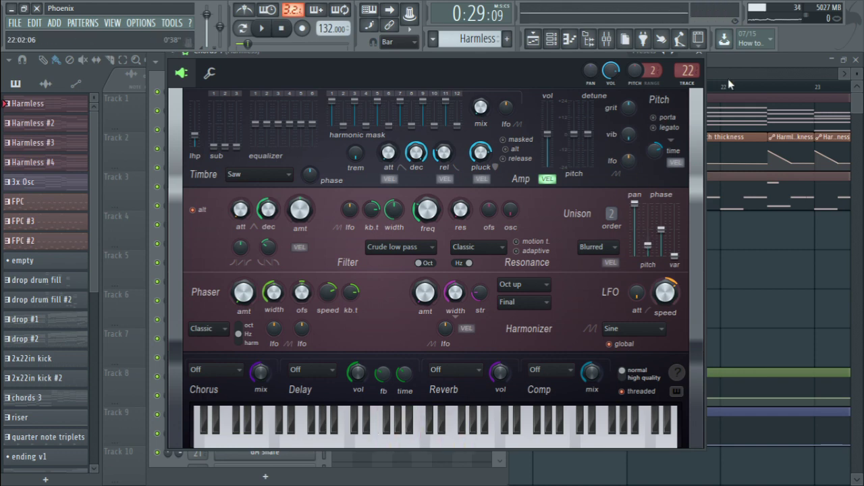
click(699, 52)
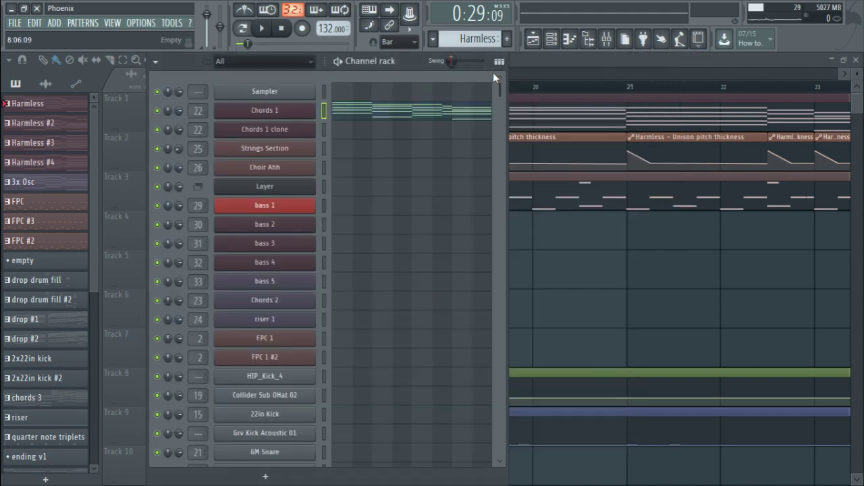
Play the arrangement from bar 17 to hear the Harmless chords with their automation, and stop playback.
click(551, 39)
scroll(406, 89, down, 3)
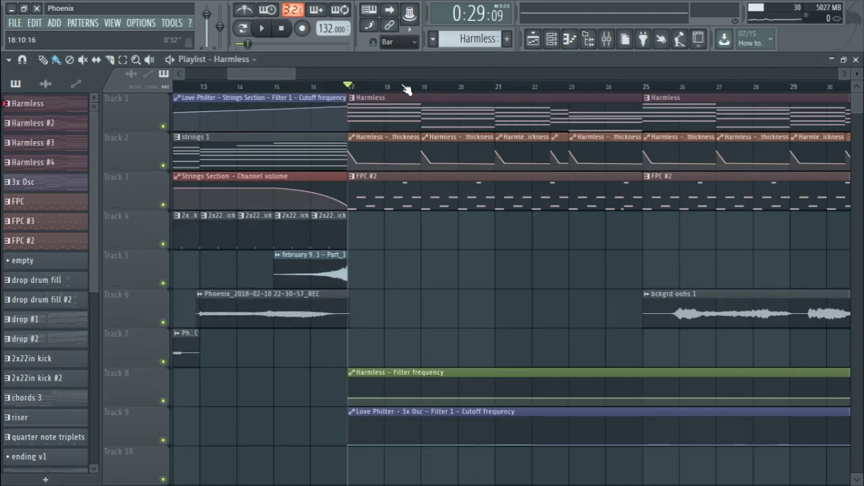
key(space)
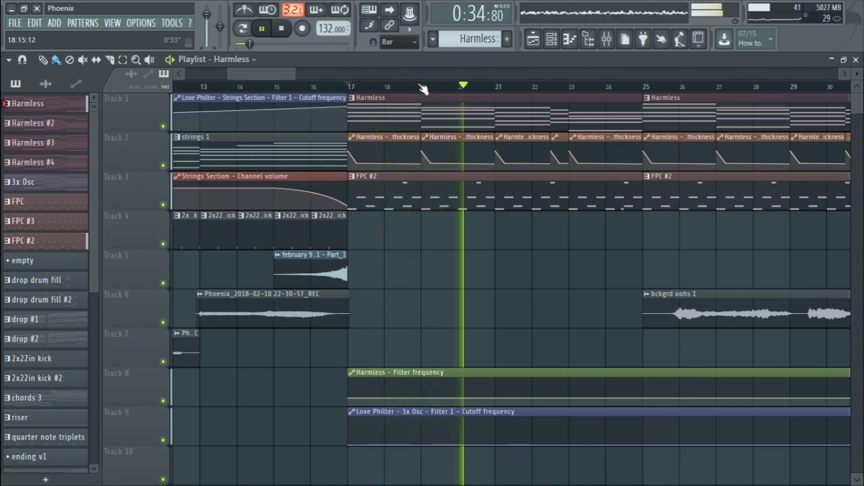
key(space)
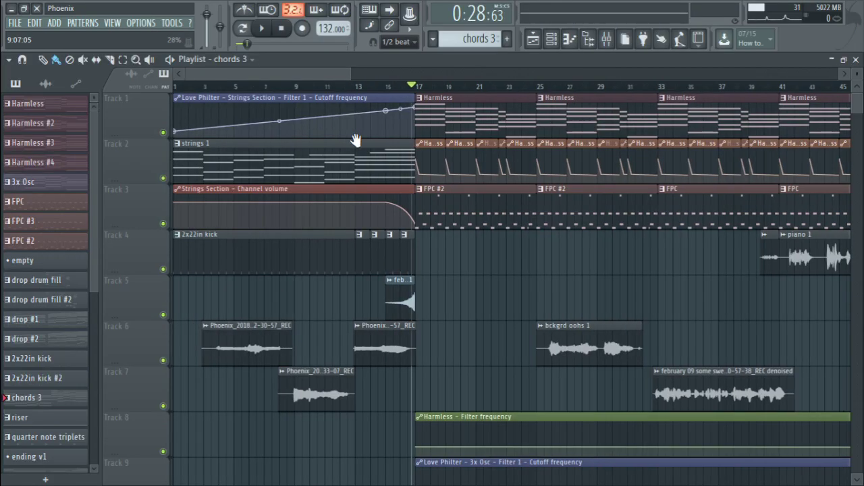
Mute playlist Tracks 6 and 7 and play the song from the beginning.
drag(417, 90, 420, 92)
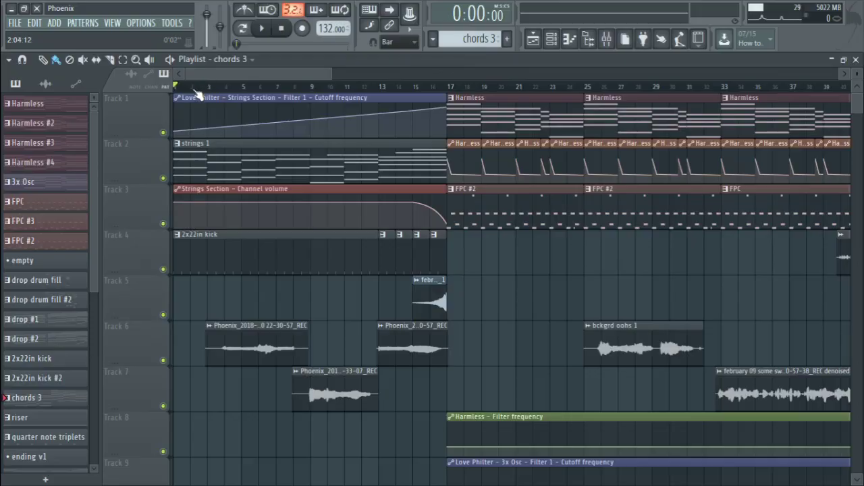
scroll(428, 169, up, 3)
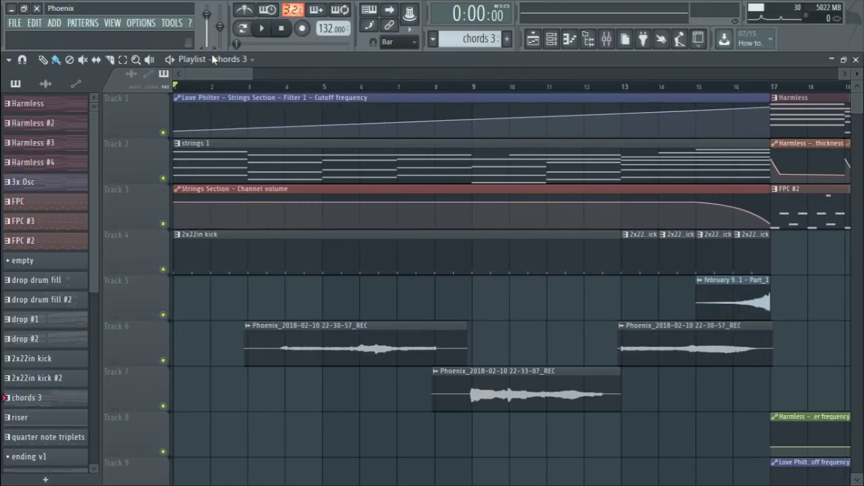
click(162, 360)
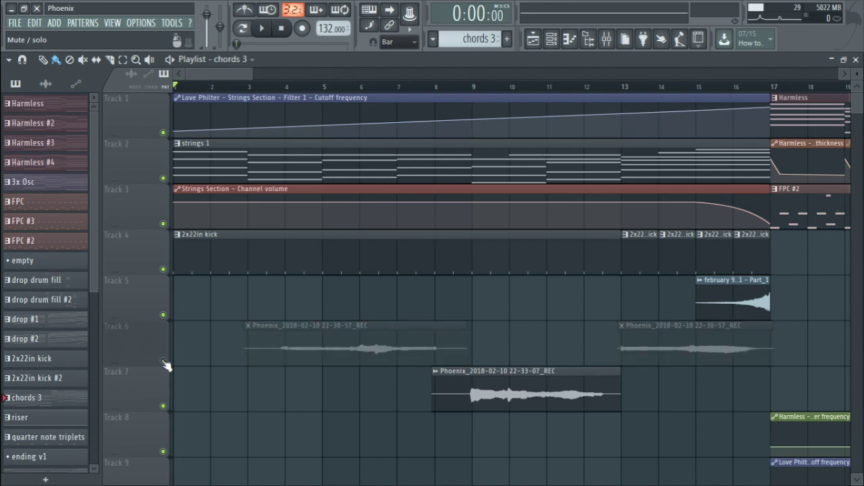
click(163, 406)
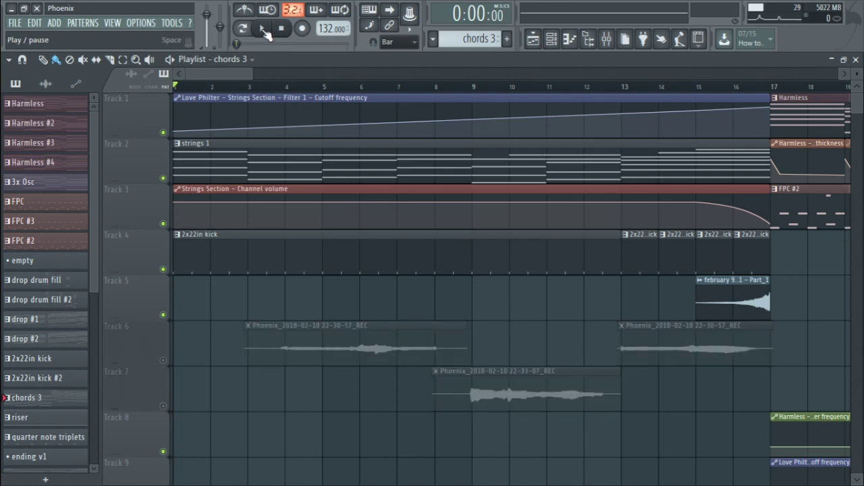
click(263, 31)
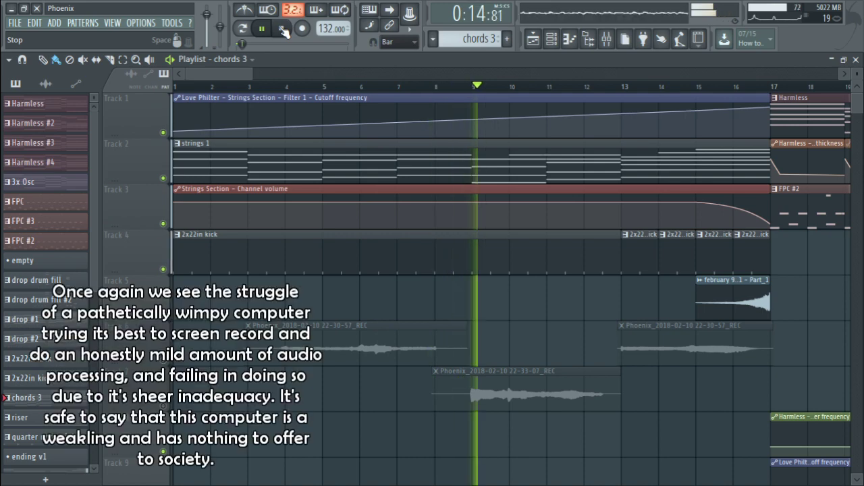
Examine the notes of the strings 1 clip in the piano roll during playback, return to the playlist and stop the song.
click(713, 157)
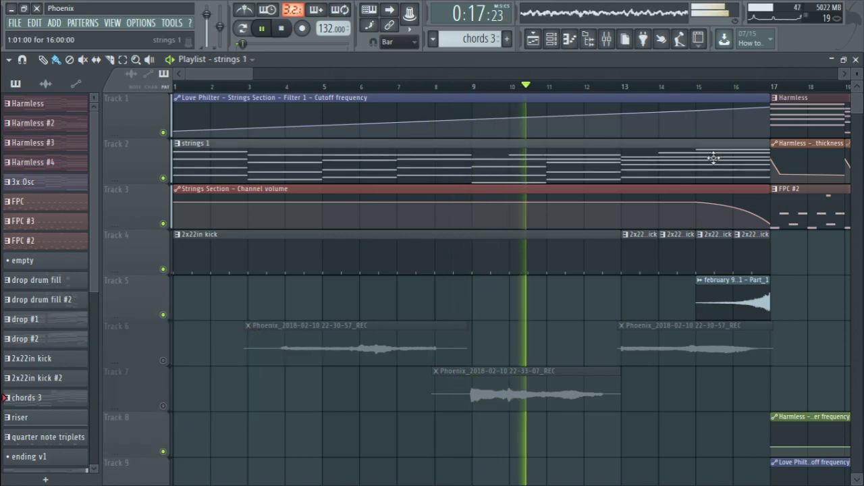
double_click(713, 157)
drag(302, 96, 73, 187)
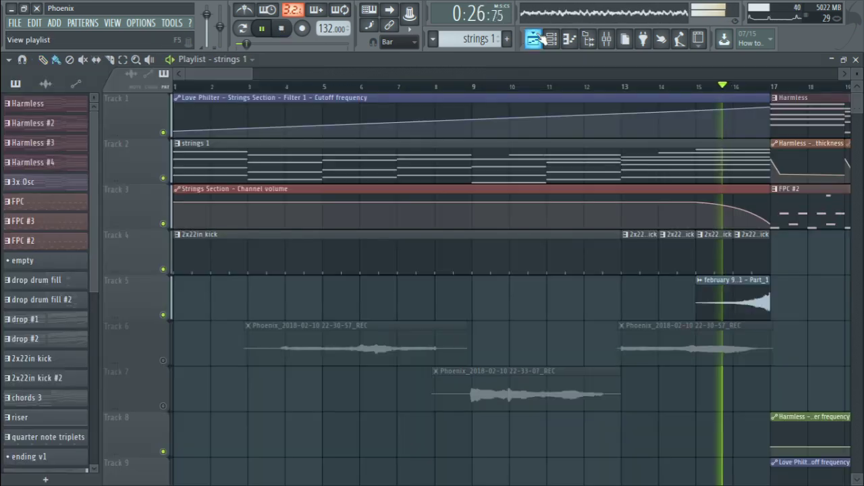
click(533, 39)
drag(695, 144, 357, 166)
click(283, 32)
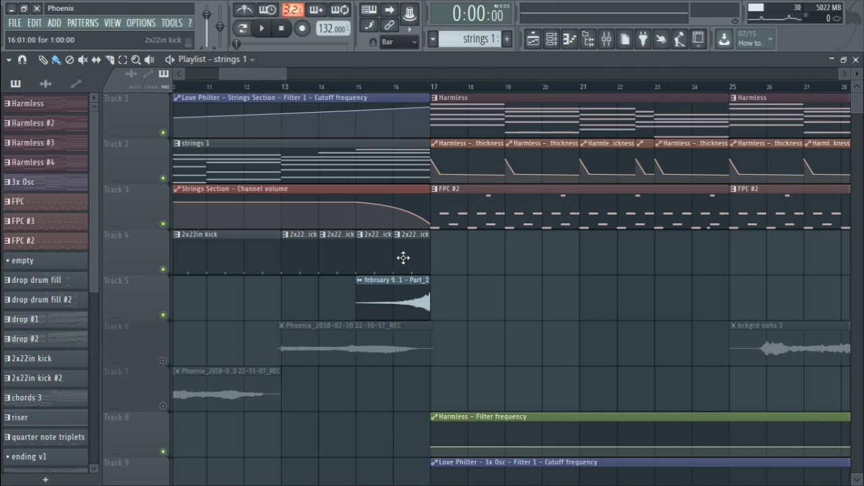
Examine the chord notes of the first Harmless clip after the intro in the piano roll and return to the playlist.
click(284, 86)
click(441, 88)
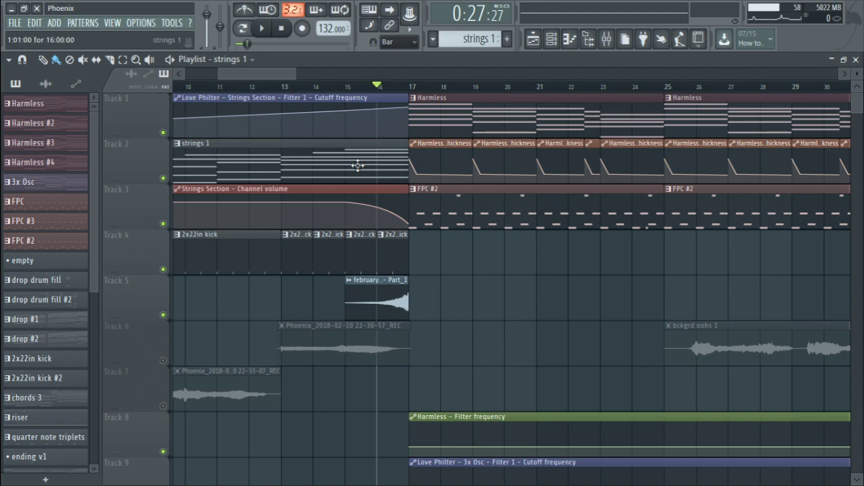
double_click(416, 111)
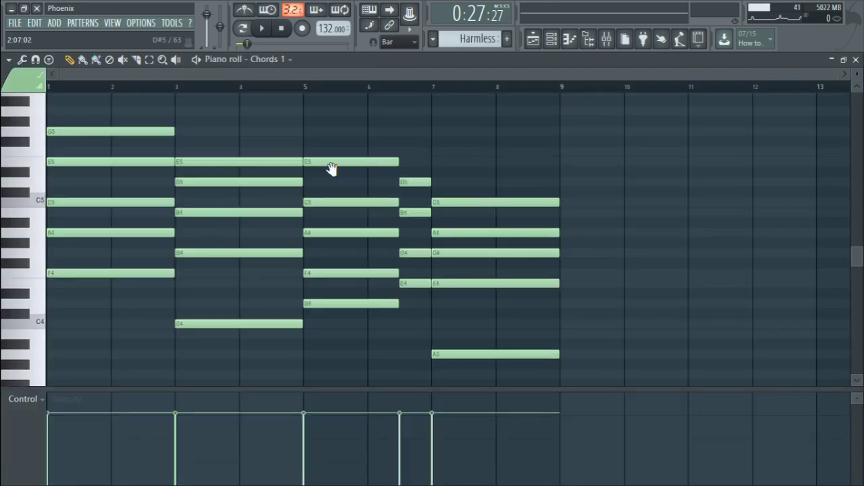
click(533, 39)
Examine the transition out of the intro by placing the playhead at bars 14, 15 and 17, then view the wider arrangement.
mouse_move(287, 87)
mouse_down()
mouse_move(402, 101)
mouse_move(252, 92)
mouse_move(314, 86)
mouse_up()
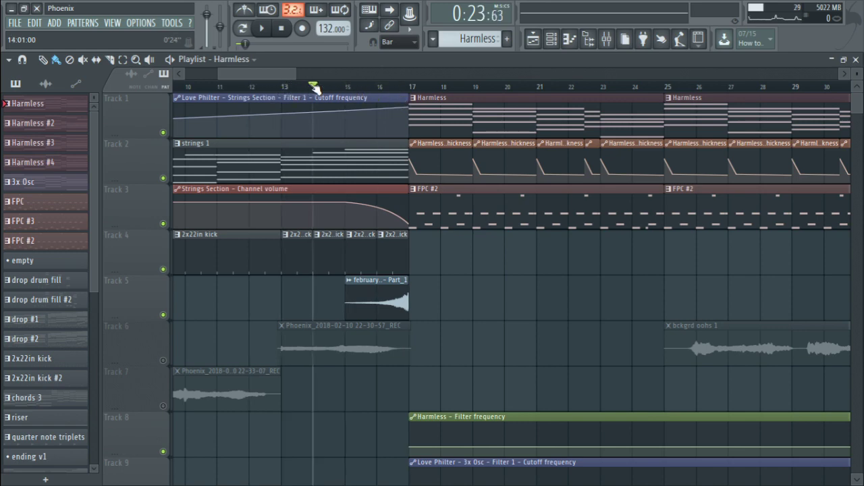
scroll(324, 86, up, 4)
scroll(324, 86, up, 1)
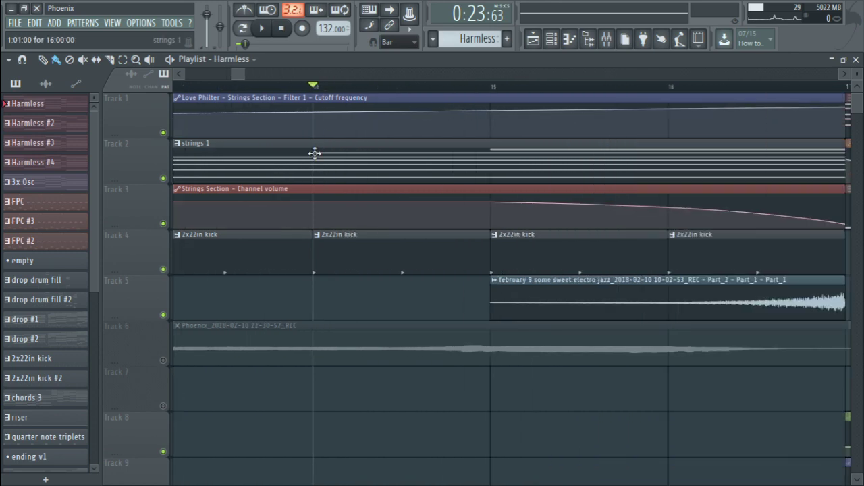
scroll(407, 162, right, 3)
click(290, 87)
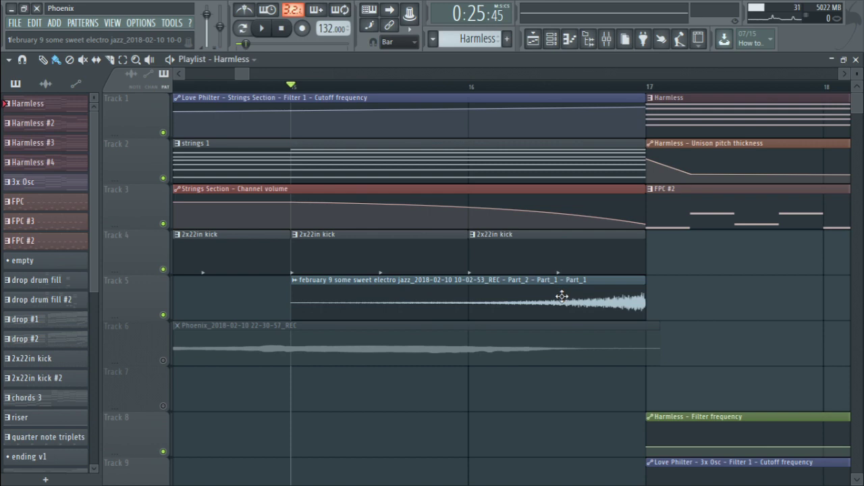
scroll(293, 87, down, 5)
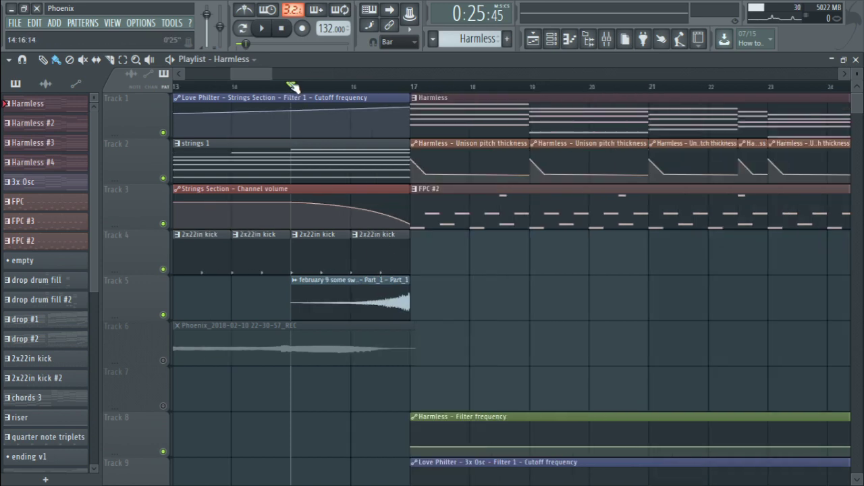
click(368, 87)
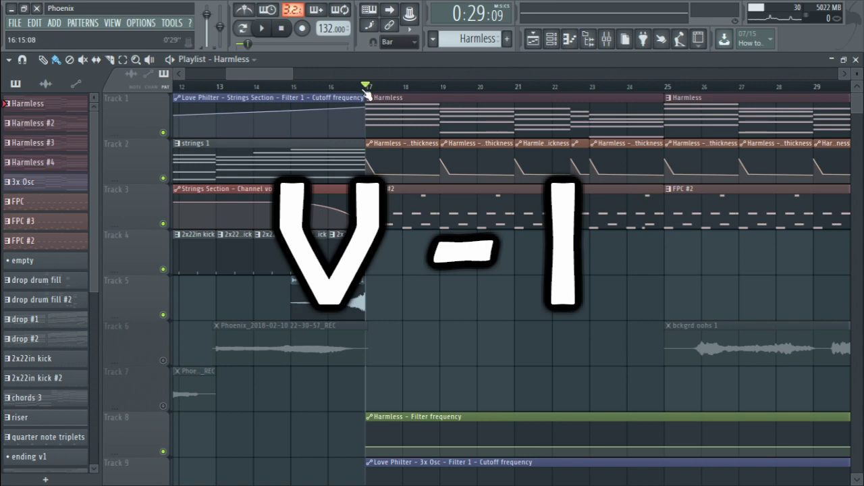
scroll(365, 92, down, 6)
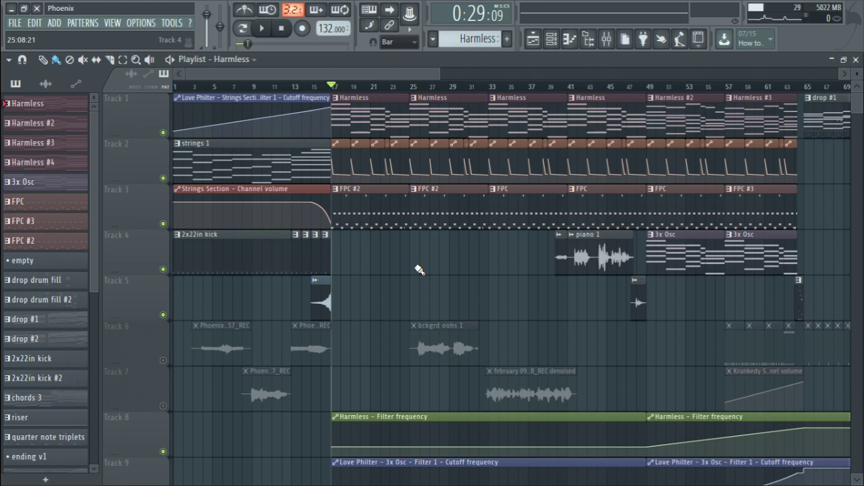
Unmute playlist Tracks 6 and 7 and place the playhead at bar 25.
scroll(366, 220, right, 4)
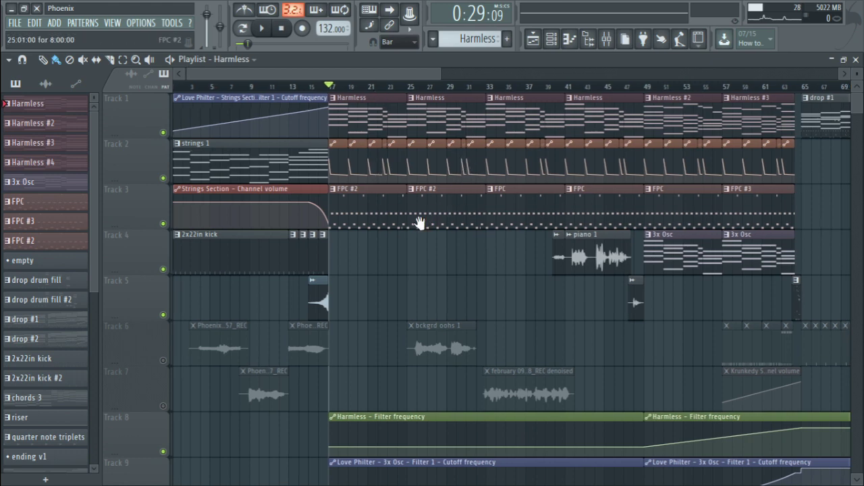
click(164, 317)
click(324, 86)
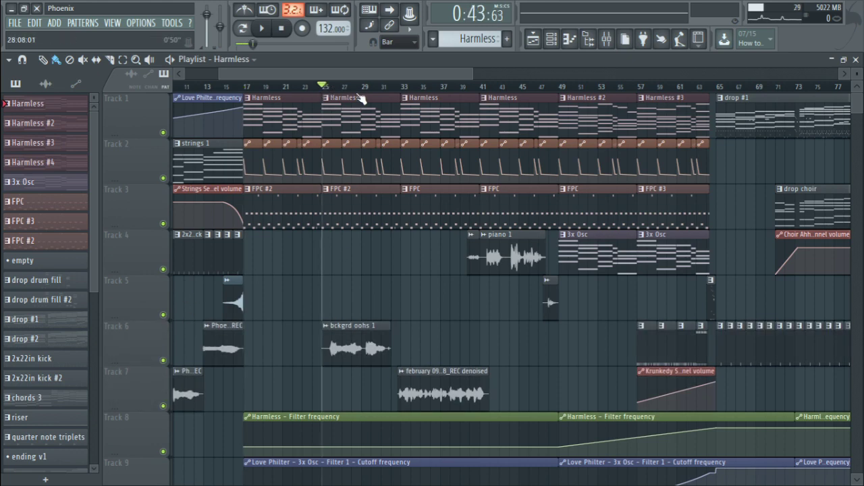
Select the bckgrd oohs 1 and piano 1 clips on Tracks 4 to 6 and examine them within the arrangement.
scroll(368, 237, down, 2)
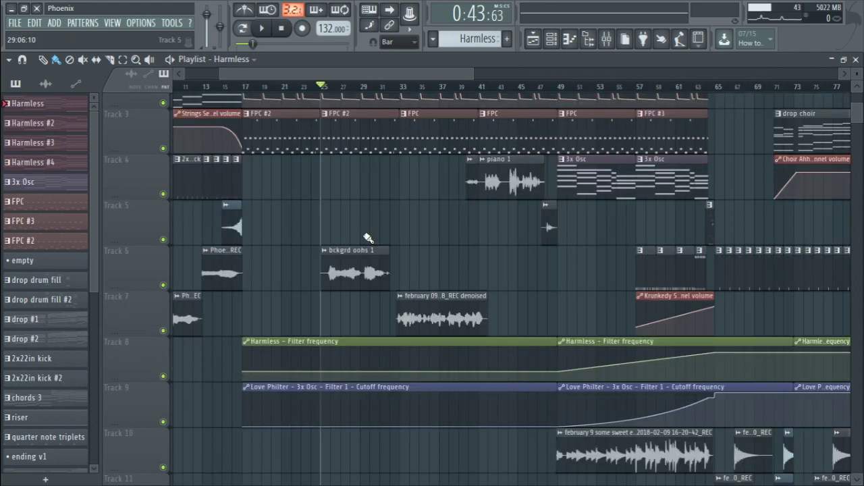
drag(323, 189, 548, 254)
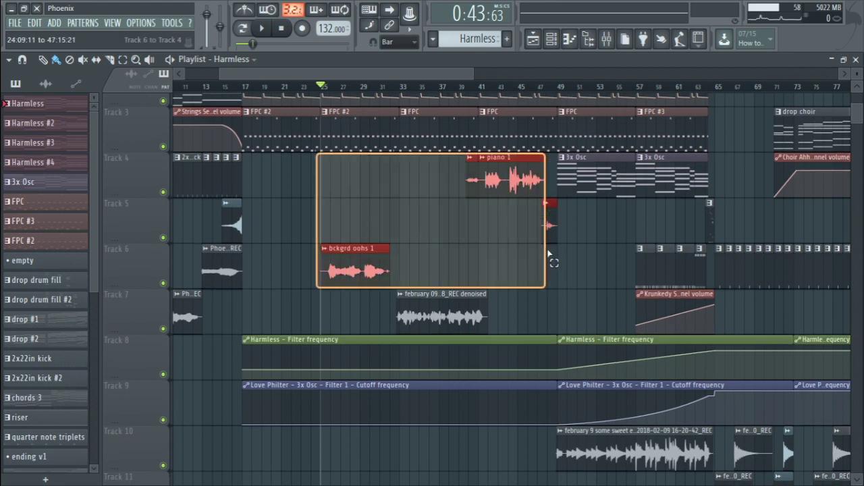
drag(548, 254, 548, 254)
scroll(389, 92, up, 3)
scroll(536, 231, down, 1)
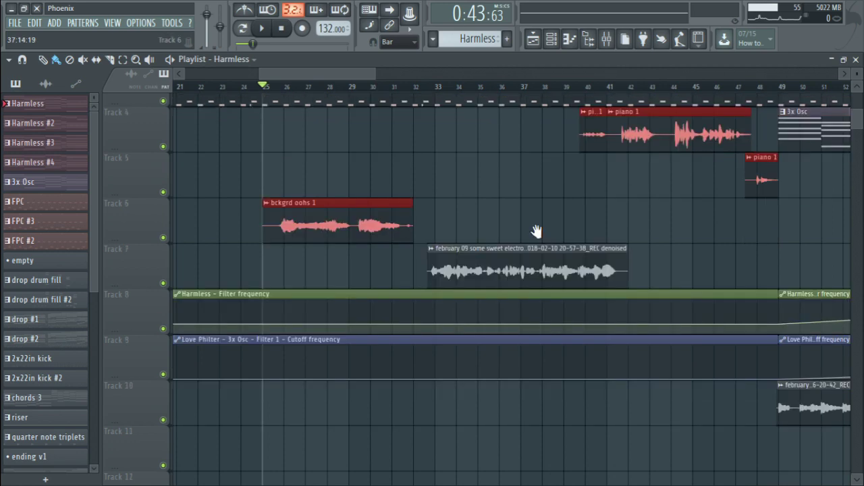
scroll(535, 232, right, 5)
scroll(311, 193, up, 2)
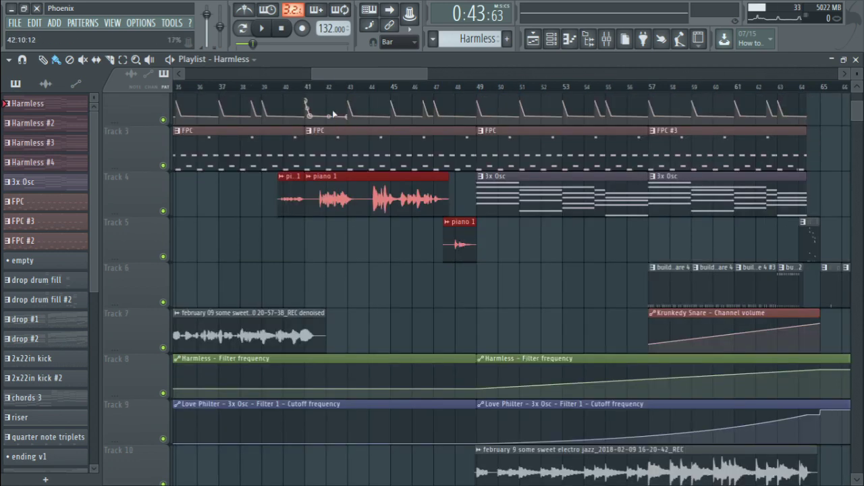
scroll(314, 91, down, 2)
scroll(279, 173, up, 2)
scroll(279, 174, left, 6)
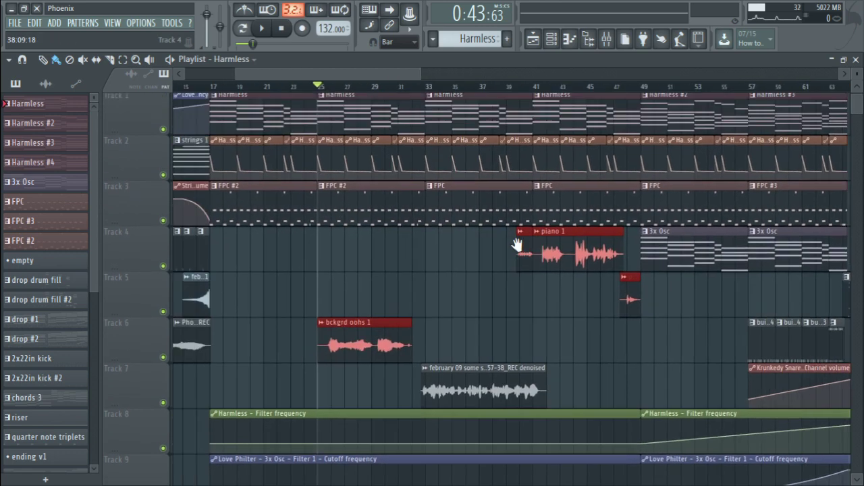
scroll(372, 92, up, 3)
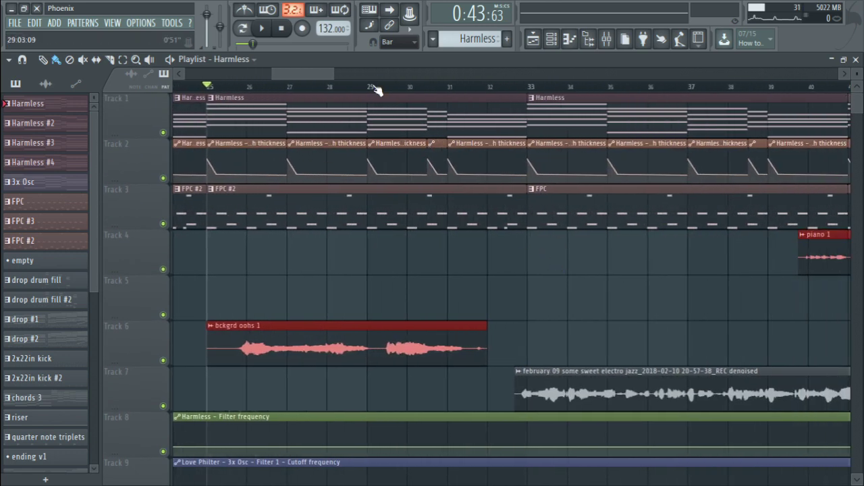
Deselect the audio clips and examine the vocal and piano clips between bars 25 and 49.
click(206, 83)
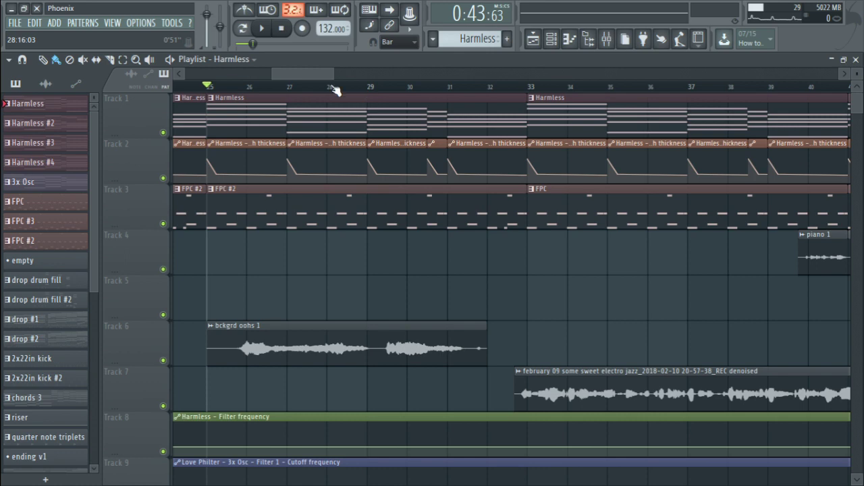
scroll(309, 244, down, 5)
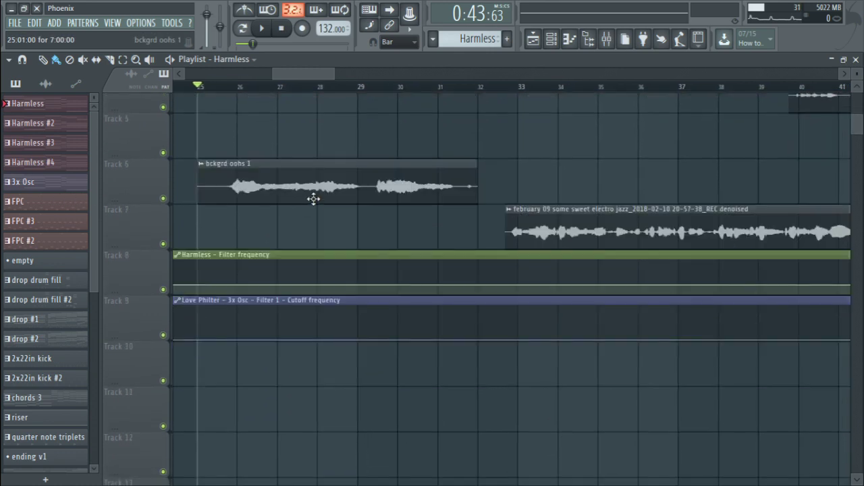
scroll(324, 203, up, 2)
scroll(467, 87, down, 3)
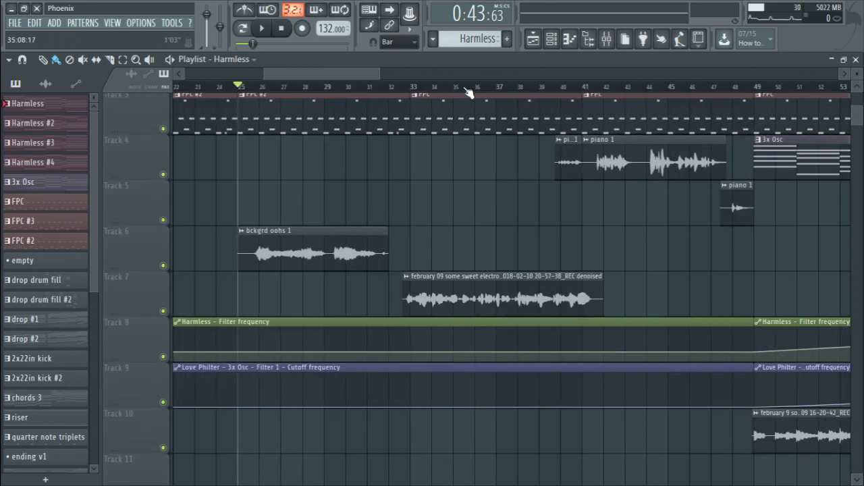
drag(222, 189, 560, 247)
drag(264, 162, 697, 248)
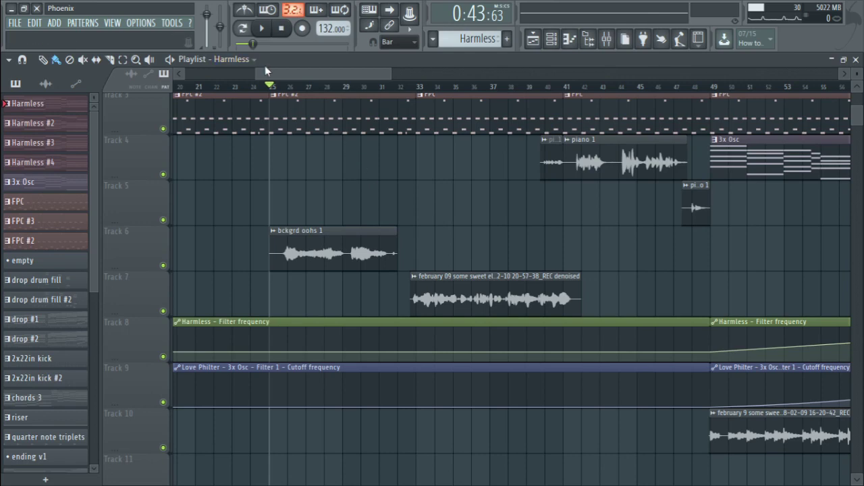
Place the playhead at bar 33 and view the arrangement from the denoised vocal clip to the piano 1 clips.
drag(299, 91, 292, 235)
scroll(323, 221, up, 1)
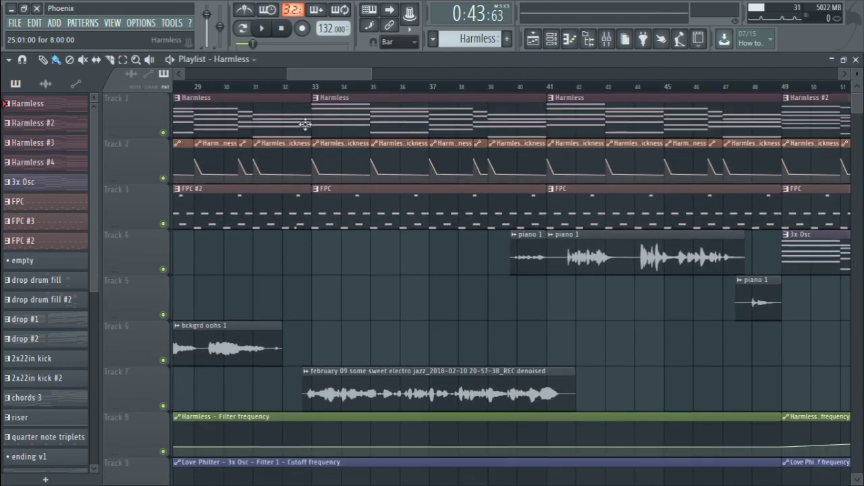
click(311, 86)
drag(460, 300, 338, 342)
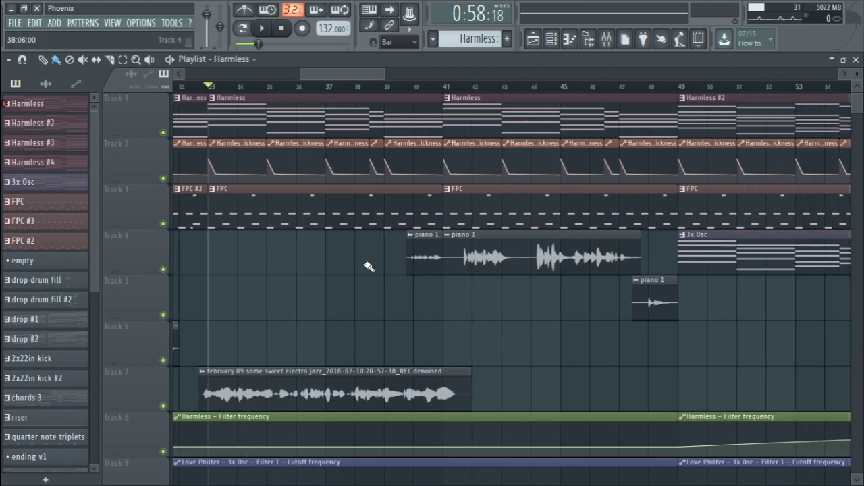
Solo Track 4, play the piano 1 clip from bar 41, stop playback and unsolo the track.
click(443, 87)
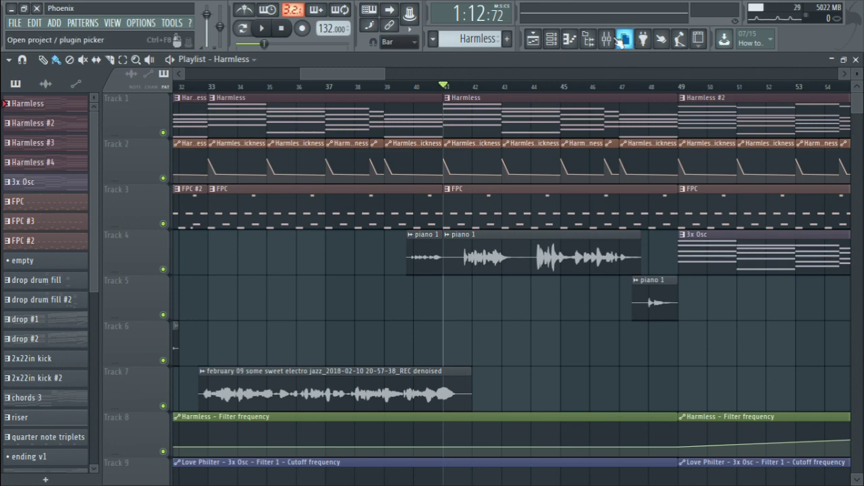
right_click(163, 270)
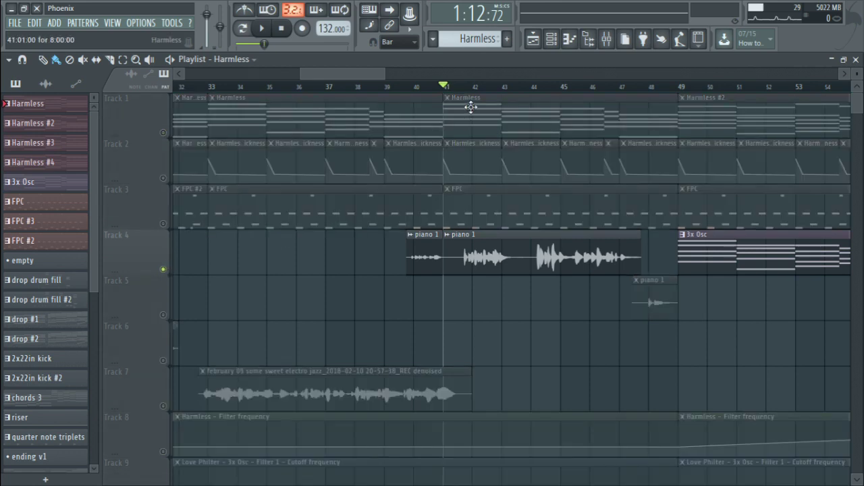
key(space)
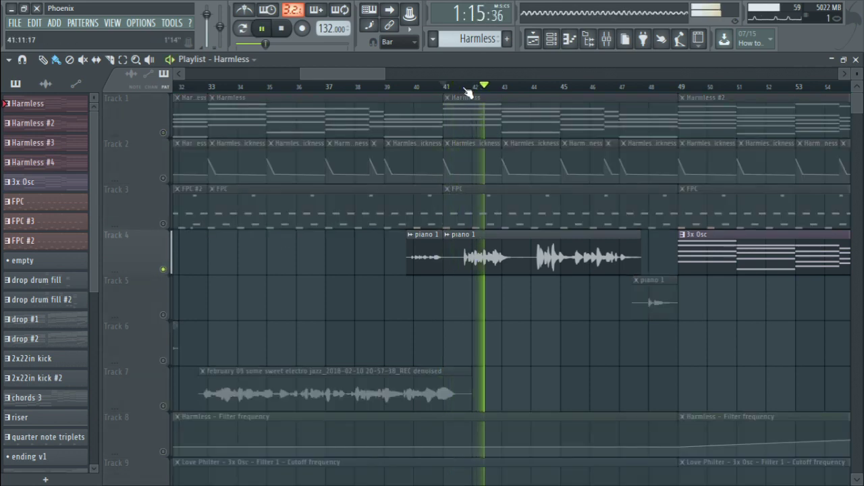
key(space)
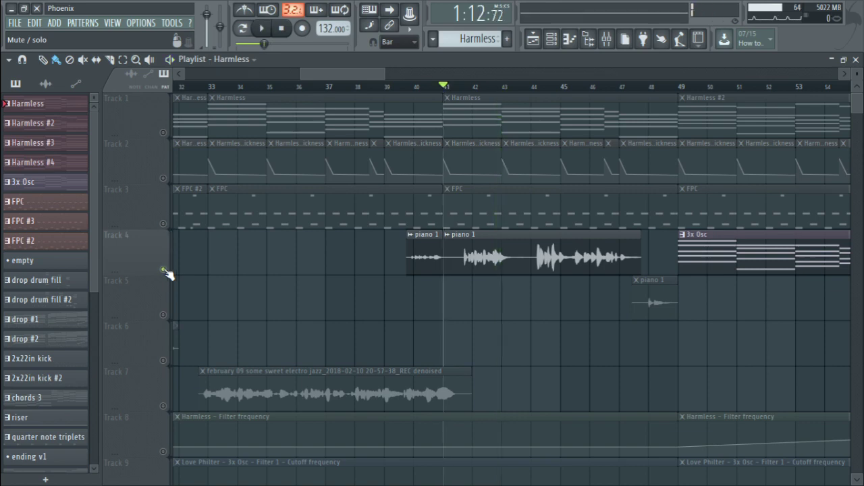
right_click(164, 269)
Examine the Fruity parametric EQ 2 curve on the piano 1 mixer track, close it and return to the playlist.
click(606, 39)
click(562, 170)
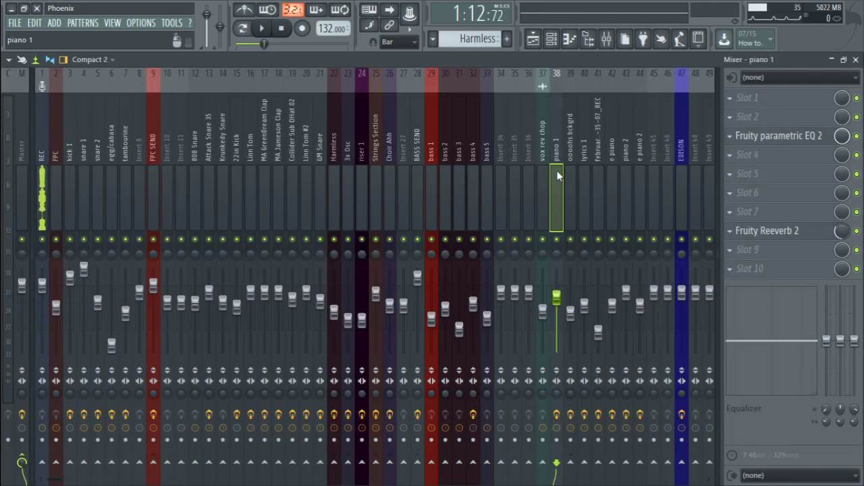
click(776, 136)
drag(246, 205, 227, 103)
drag(582, 375, 670, 420)
mouse_move(434, 207)
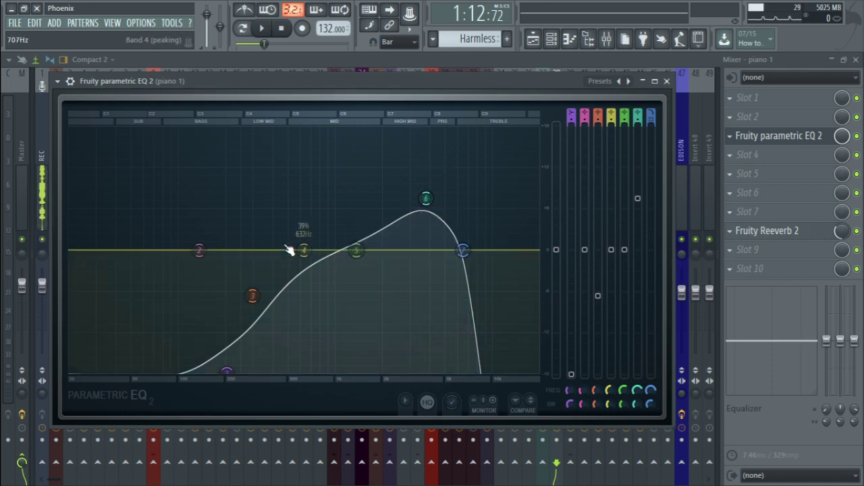
click(666, 81)
click(533, 39)
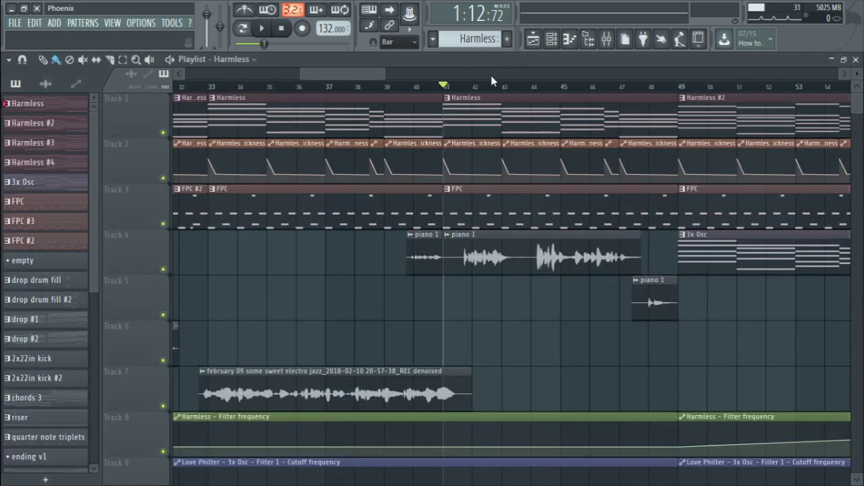
Examine the lead-in to the Harmless #2 section by placing the playhead at bar 47 and bar 49.
scroll(500, 91, down, 3)
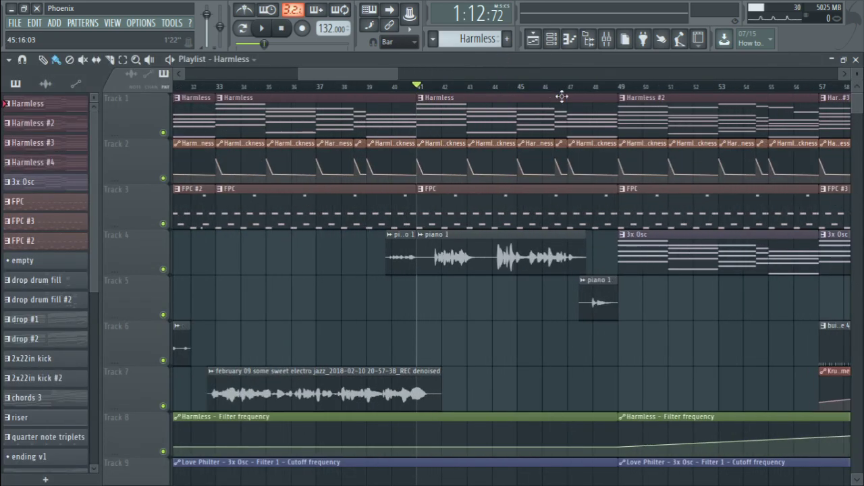
scroll(587, 185, right, 4)
click(430, 92)
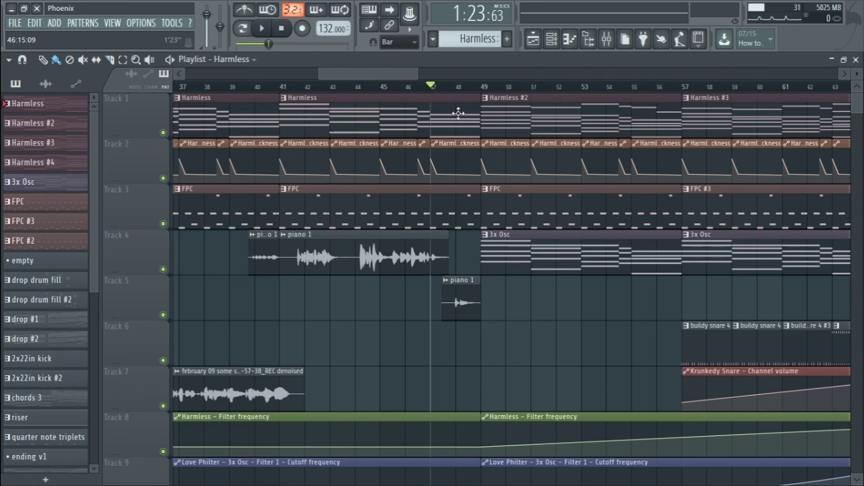
scroll(428, 190, right, 2)
scroll(428, 191, right, 2)
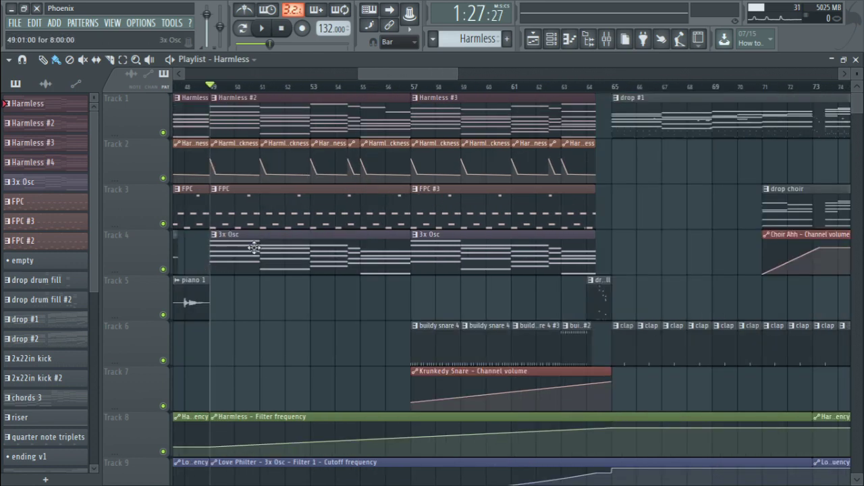
Open the 3x Osc clip at bar 49 in the piano roll and examine its chord notes.
double_click(241, 244)
scroll(556, 158, left, 2)
scroll(594, 108, down, 1)
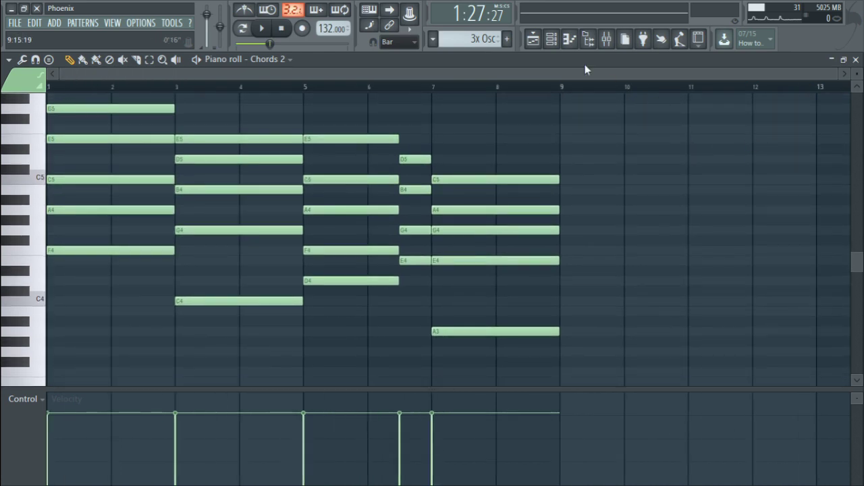
Examine the oscillator settings of the Chords 2 channel, close the plugin and return to the playlist.
click(555, 39)
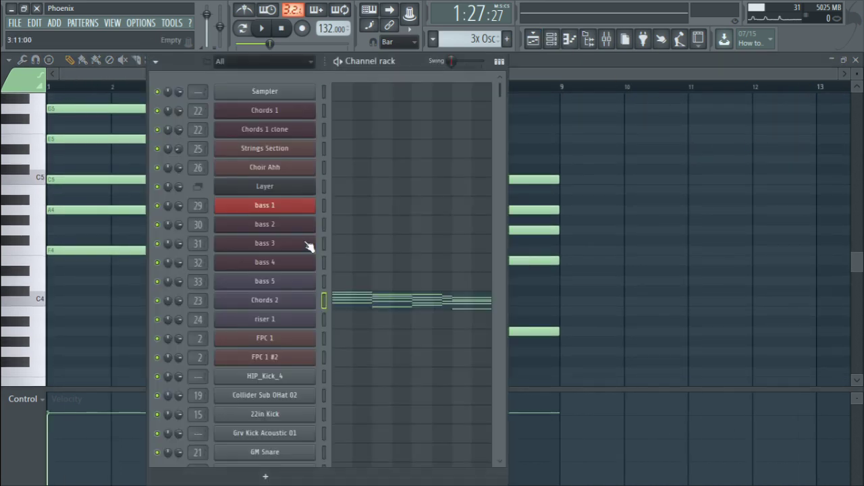
click(299, 301)
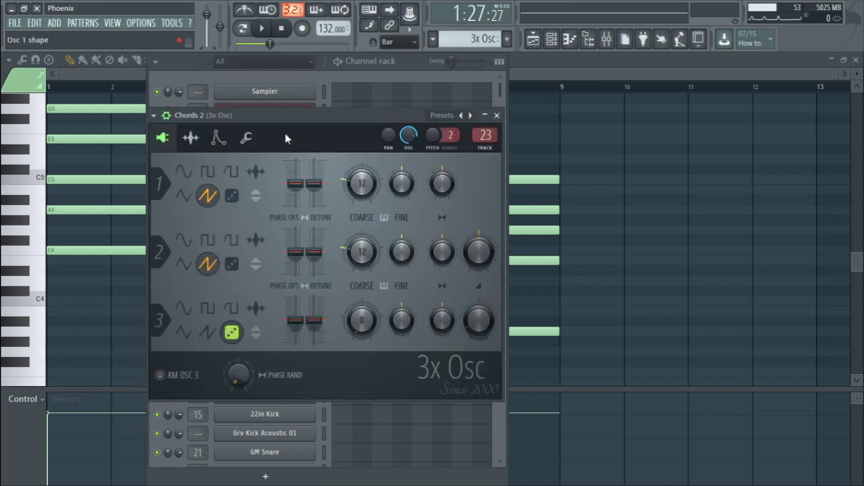
click(496, 115)
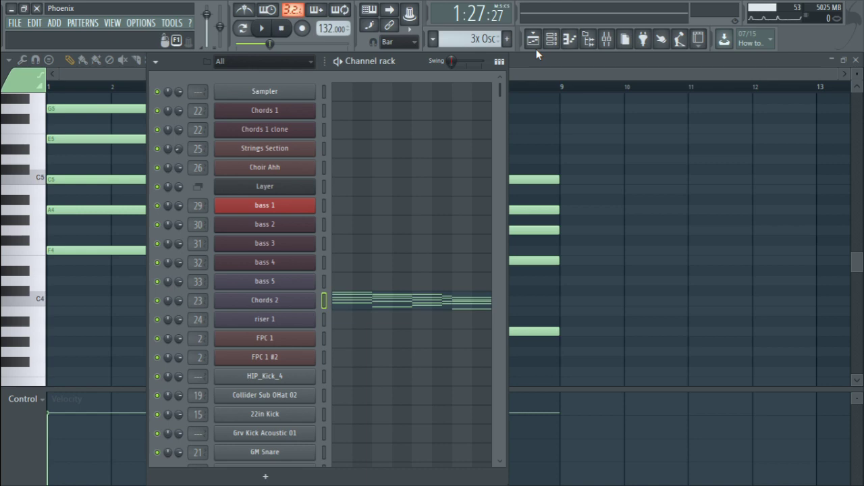
click(534, 44)
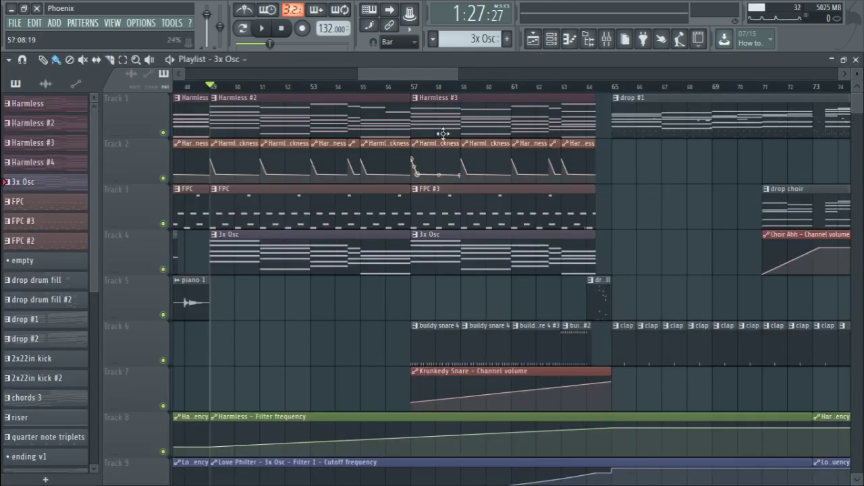
Solo the 3x Osc chords with their Track 9 filter cutoff automation, play from bar 61 and stop.
right_click(163, 269)
click(511, 87)
key(space)
scroll(553, 63, down, 4)
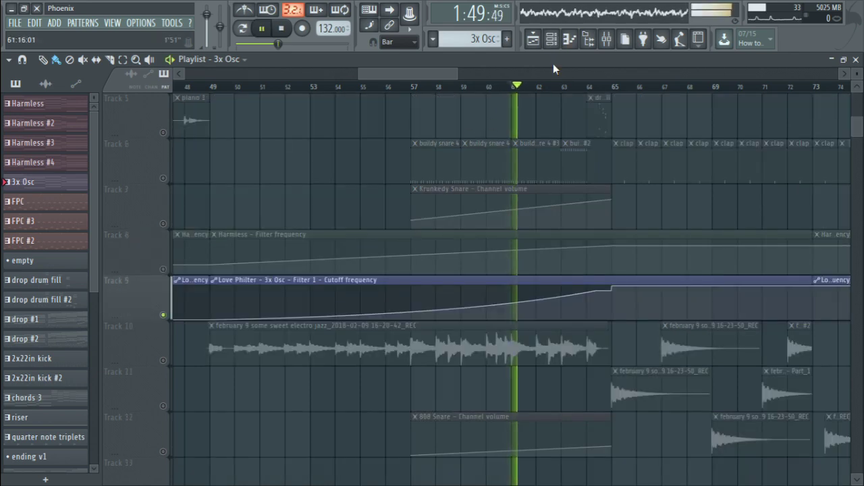
key(space)
Examine the Osc 3 mix level of the Chords 2 channel while playing from bar 61, then stop and return to the playlist.
click(552, 39)
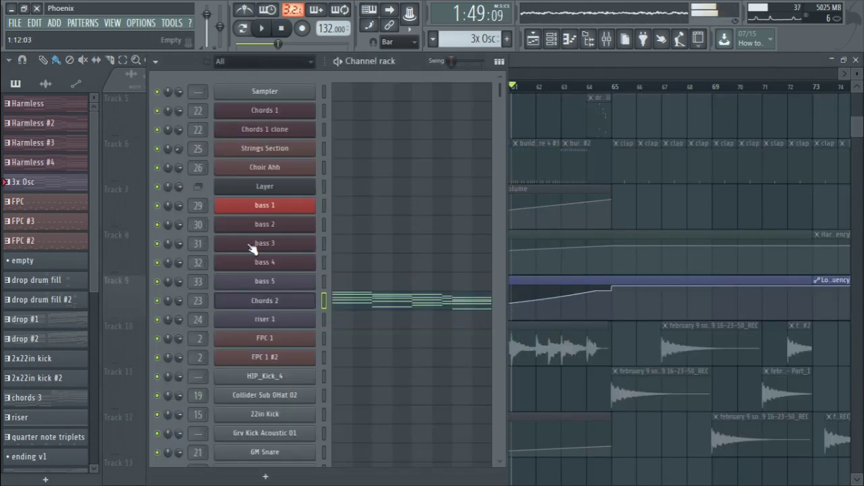
click(275, 304)
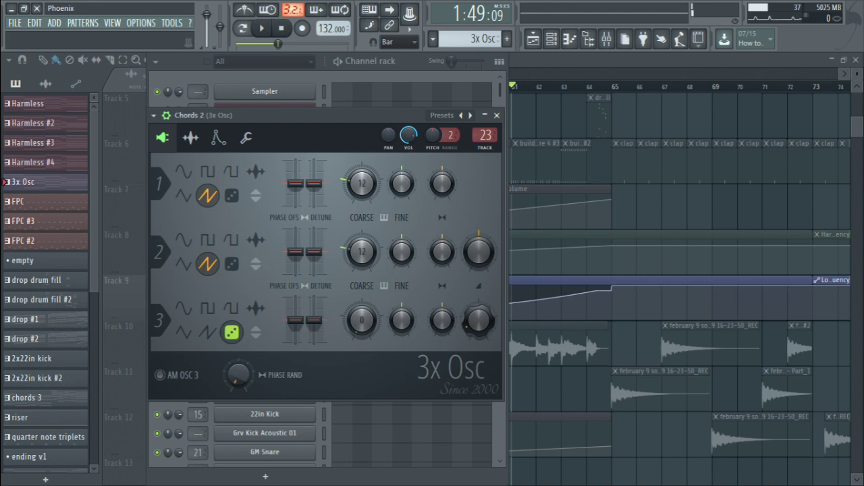
key(space)
key(space)
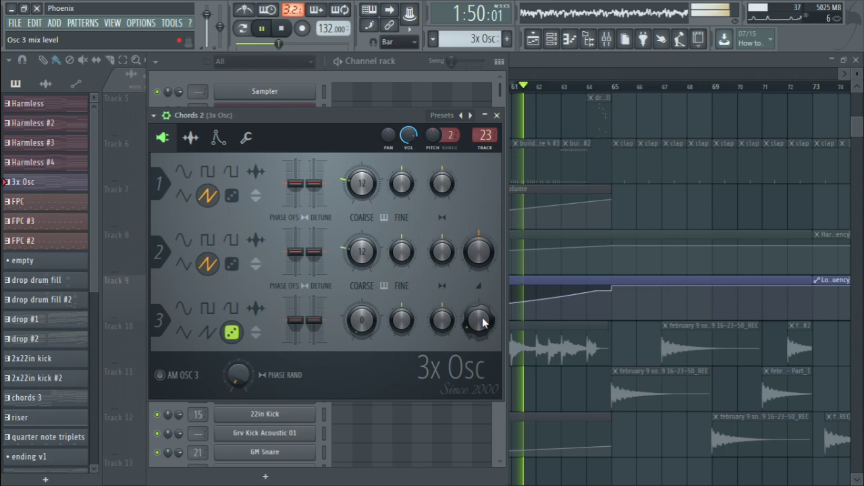
key(space)
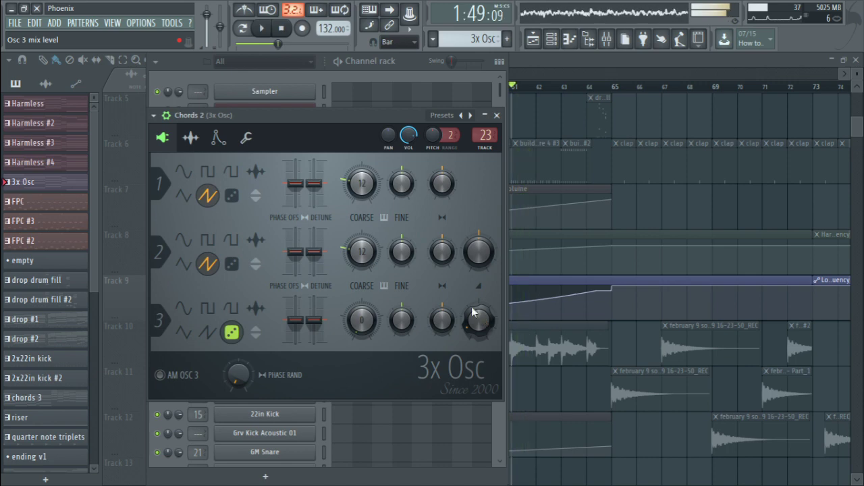
click(497, 115)
click(539, 58)
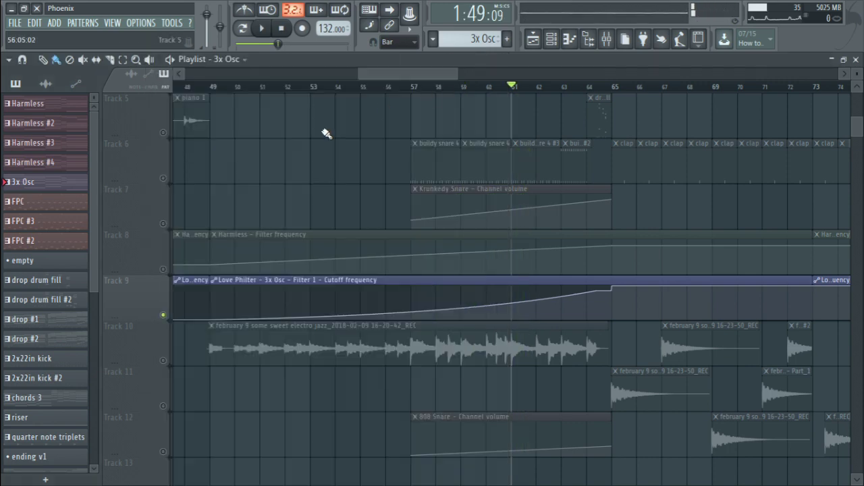
Unsolo Track 9 so all playlist tracks sound again, and place the playhead at bar 64.
right_click(163, 315)
scroll(297, 391, up, 3)
scroll(297, 391, up, 2)
scroll(372, 293, right, 3)
click(363, 88)
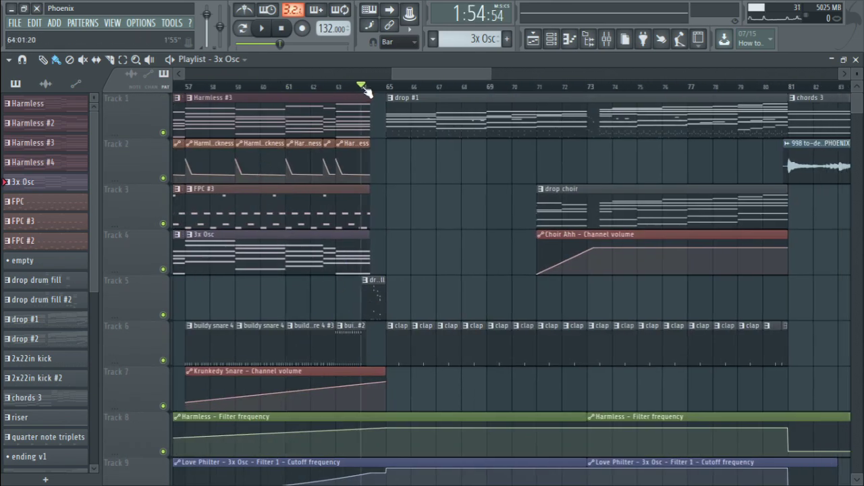
scroll(362, 87, up, 3)
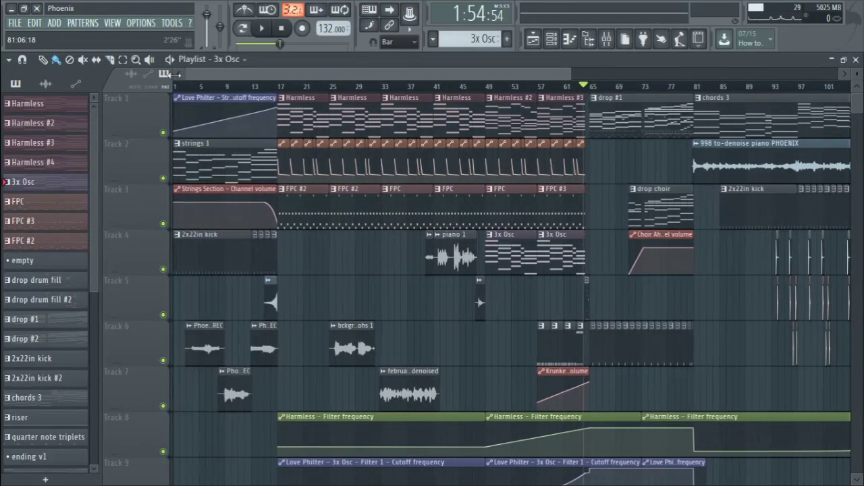
Mark out bars 1 to 48 and bars 49 to 64 on the timeline, then place the playhead at bar 65.
drag(180, 87, 489, 98)
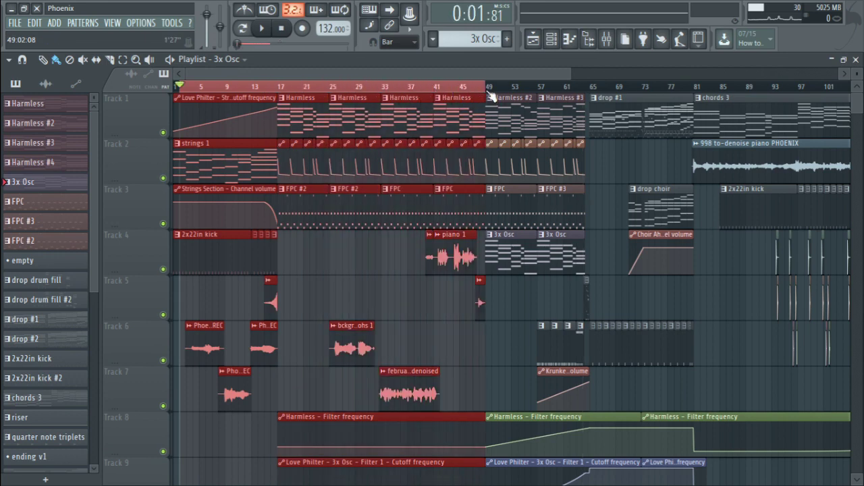
click(489, 90)
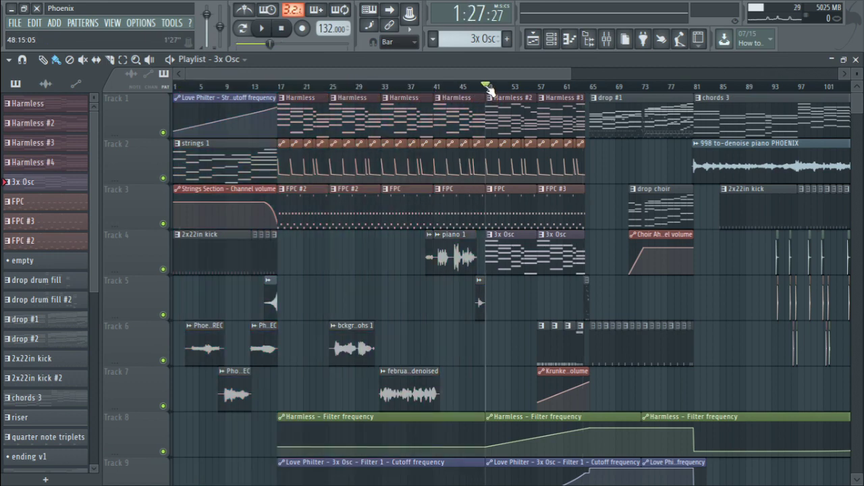
scroll(469, 140, right, 4)
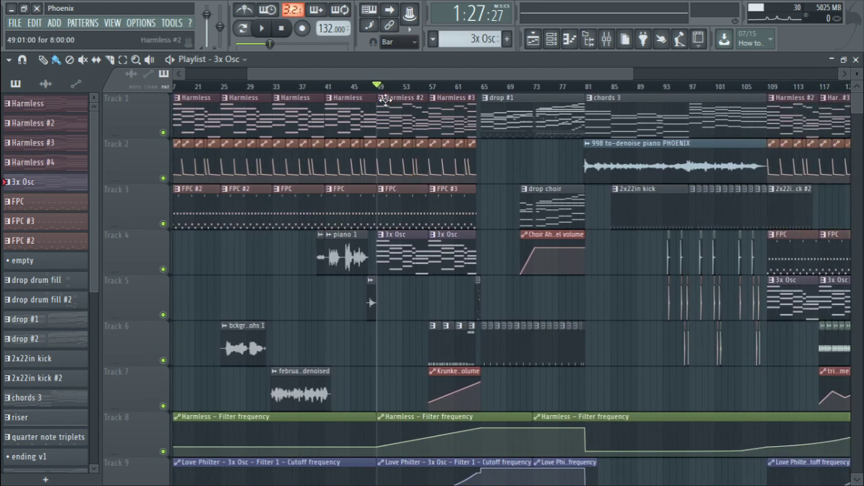
drag(379, 85, 482, 88)
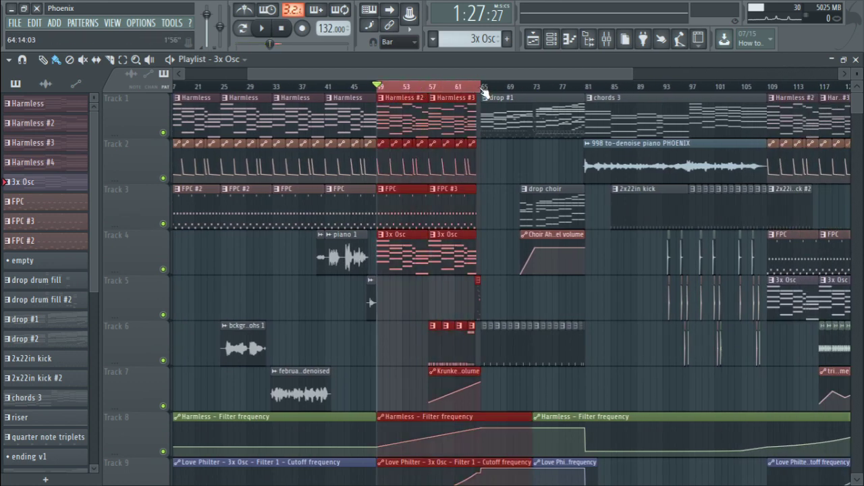
click(483, 90)
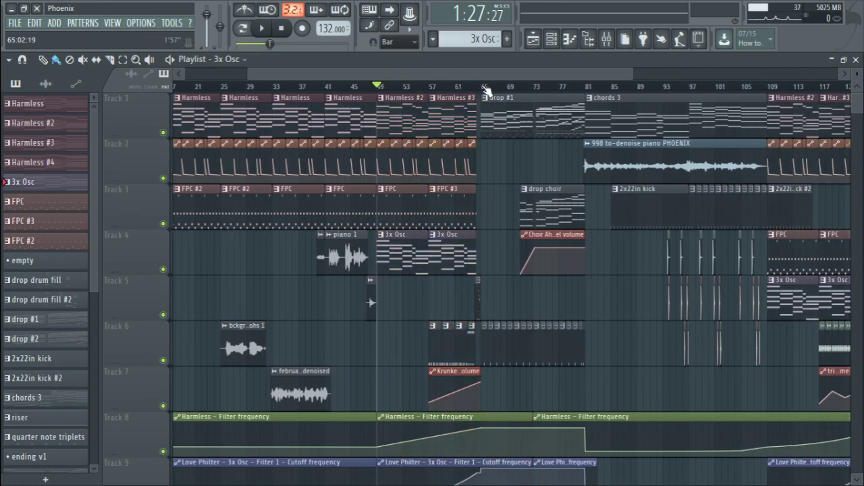
click(483, 87)
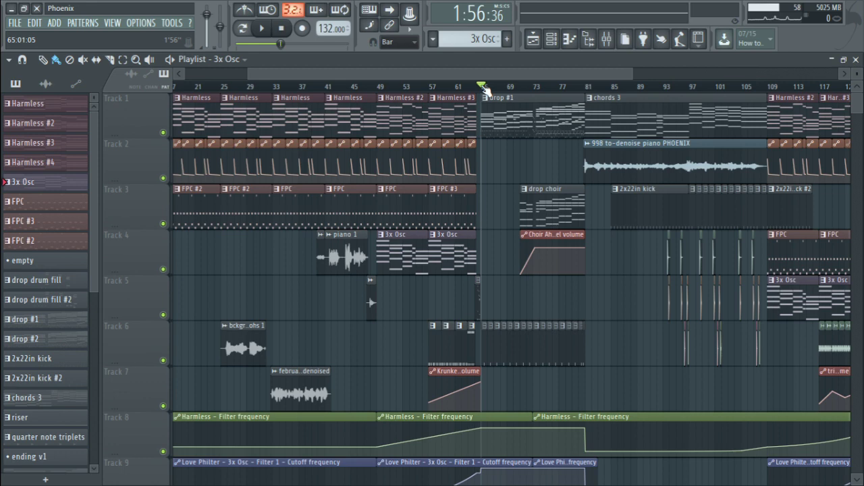
Open the drop #1 clip in the piano roll and examine the Chords 1 notes across the pattern.
scroll(483, 89, up, 3)
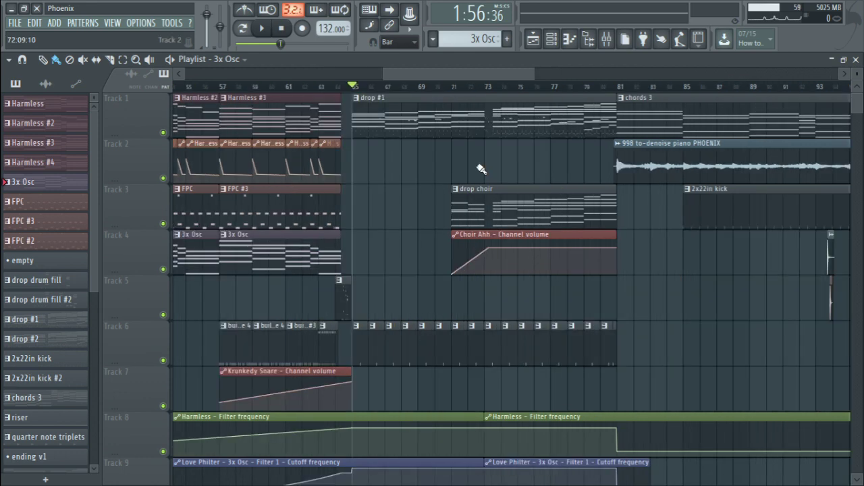
double_click(513, 100)
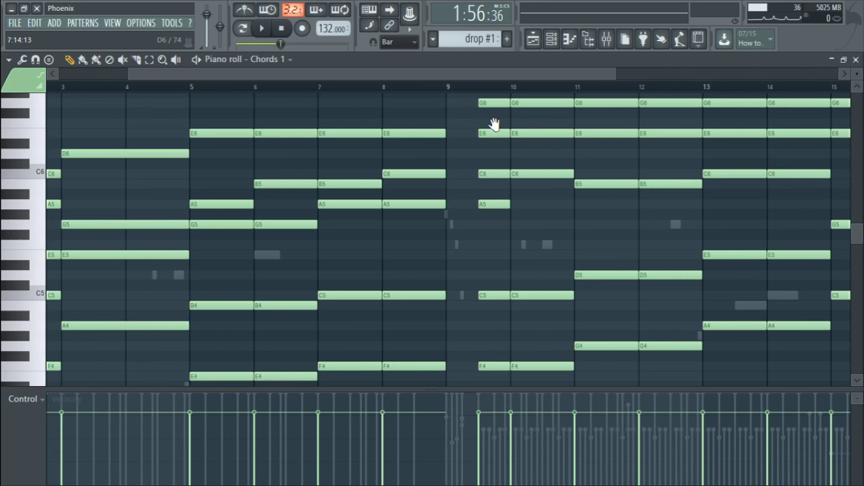
scroll(149, 135, left, 2)
scroll(180, 194, down, 4)
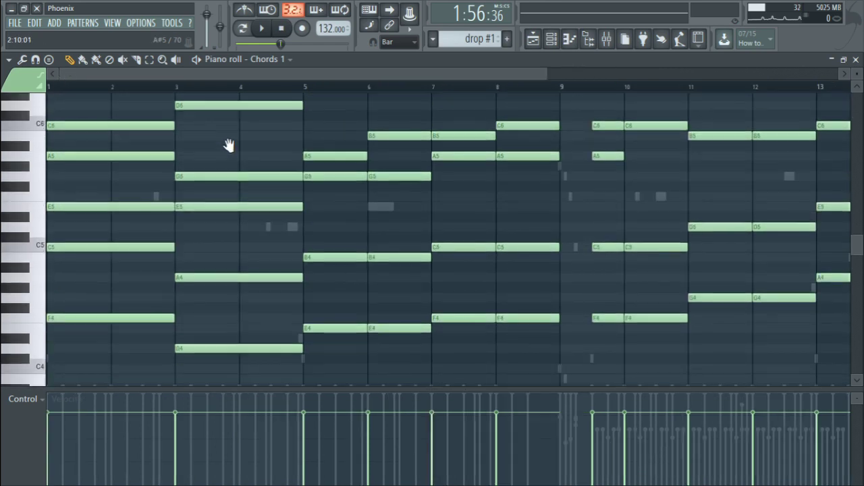
scroll(249, 156, up, 2)
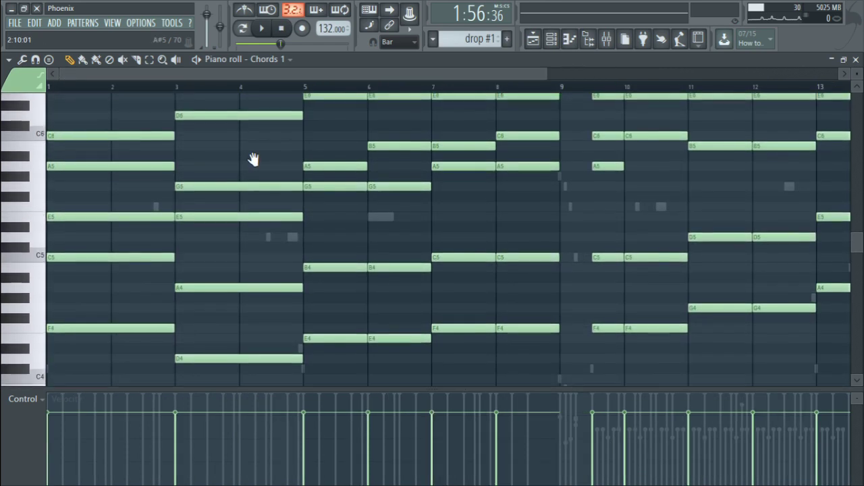
scroll(262, 164, up, 1)
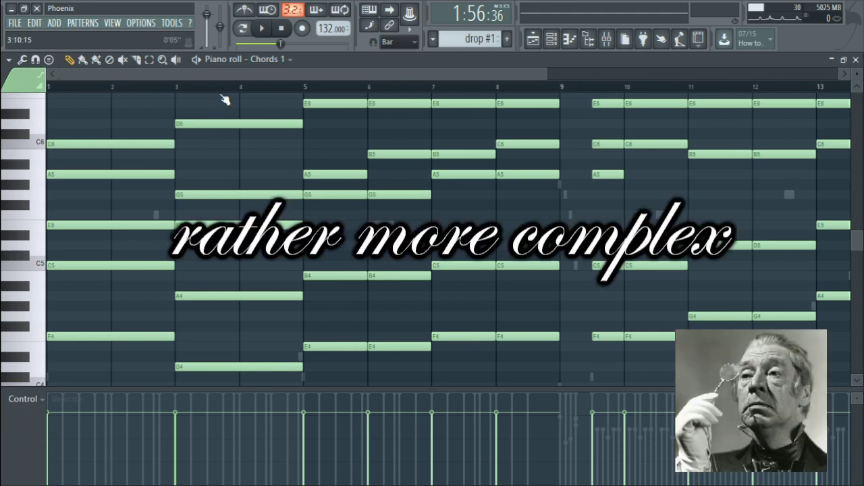
scroll(244, 98, down, 3)
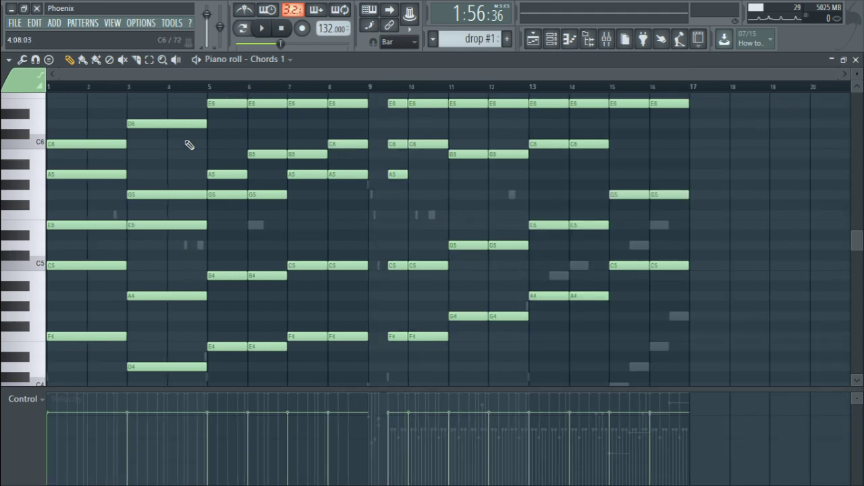
scroll(135, 101, up, 3)
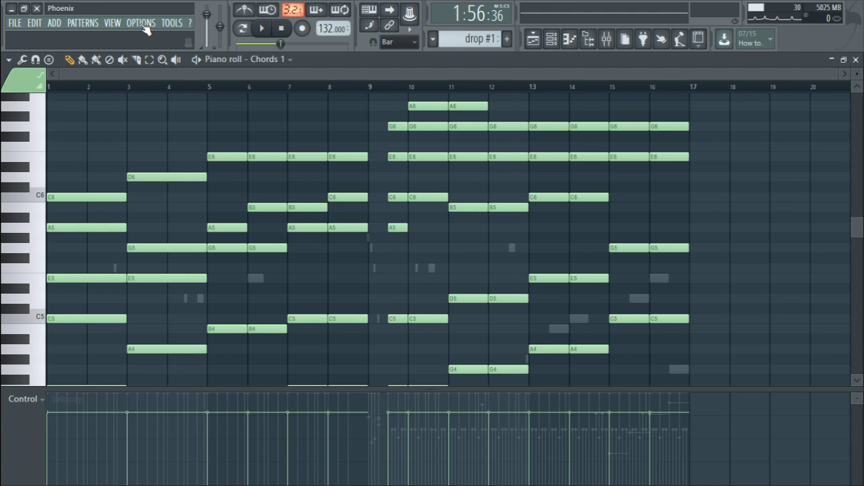
scroll(261, 234, down, 5)
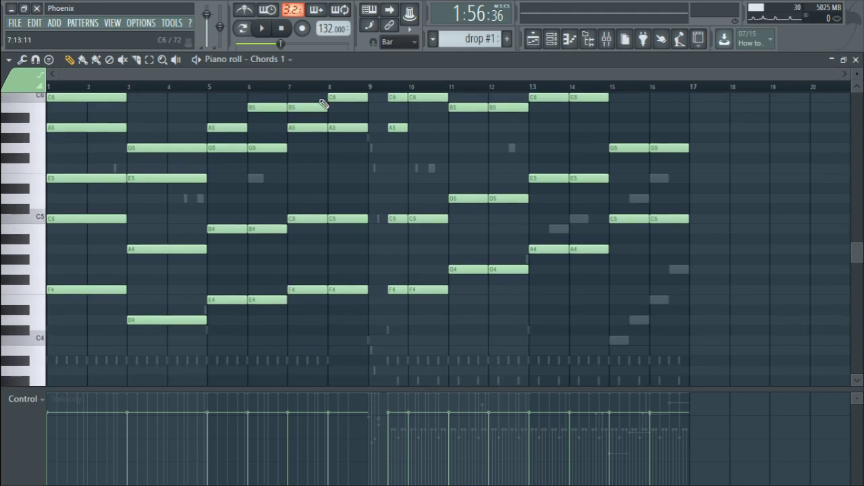
Compare the opening chords of the drop #1 pattern with the chords from bar 9 to bar 17.
drag(463, 187, 264, 268)
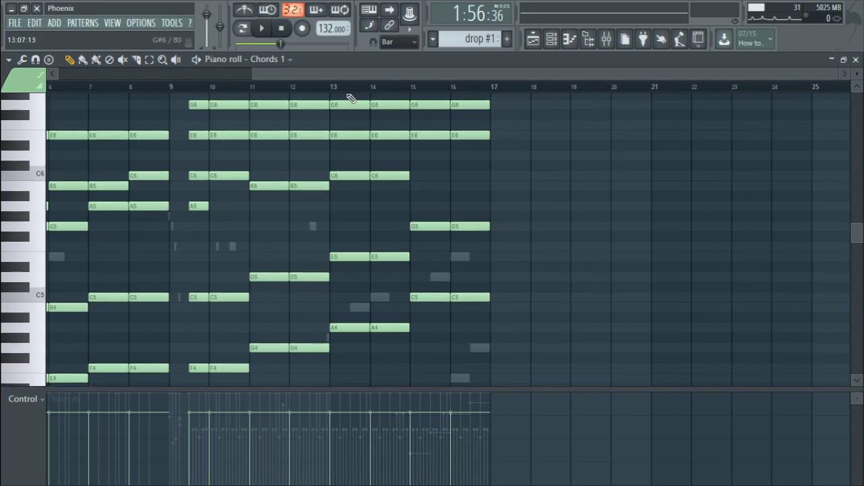
drag(333, 93, 191, 123)
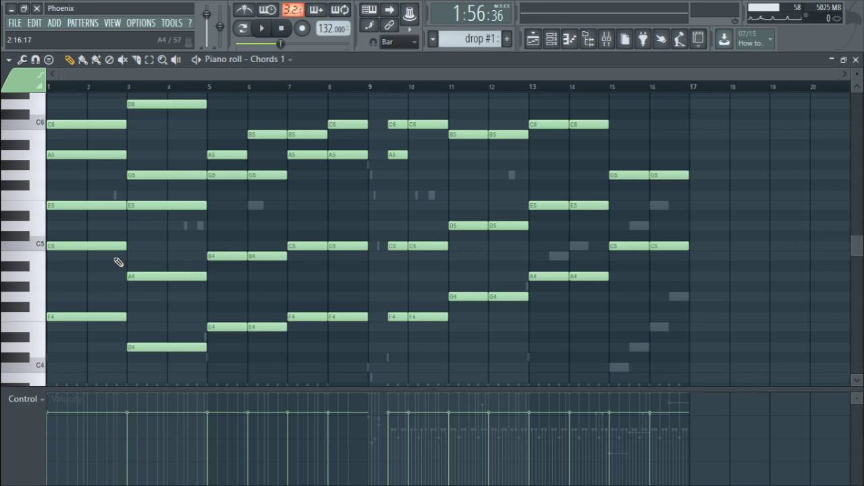
drag(111, 233, 149, 347)
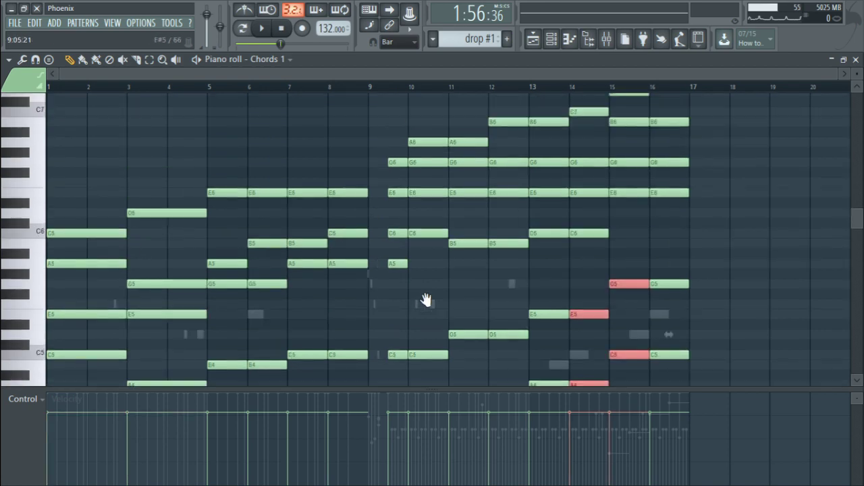
scroll(383, 126, up, 1)
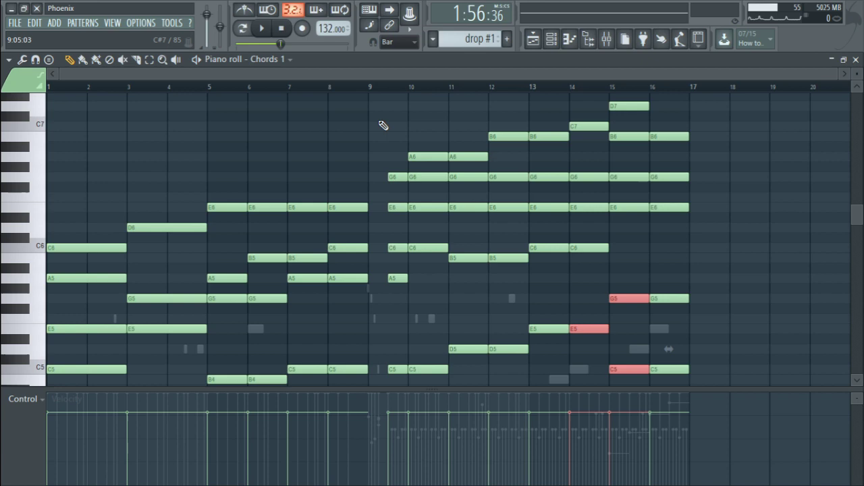
scroll(383, 126, up, 3)
drag(143, 170, 168, 235)
drag(327, 153, 329, 191)
Examine the gap at bar 9 and the chords on either side of it in the Chords 1 notes.
scroll(337, 122, left, 3)
scroll(376, 92, down, 3)
scroll(378, 98, down, 2)
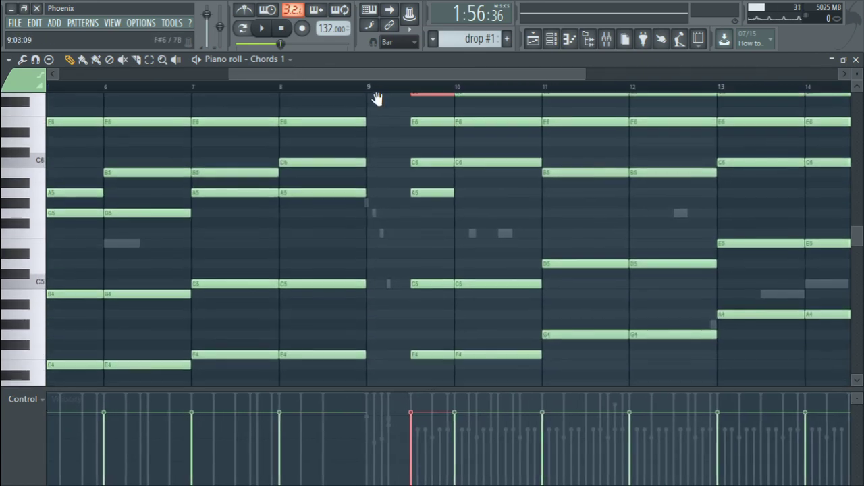
key(shift+Left)
key(shift+Right)
scroll(378, 140, up, 2)
key(shift+Up)
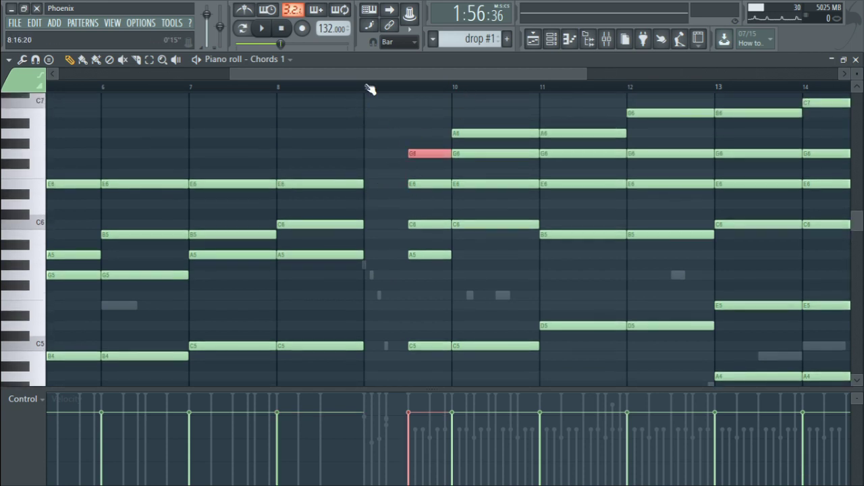
scroll(371, 91, down, 3)
scroll(378, 133, down, 2)
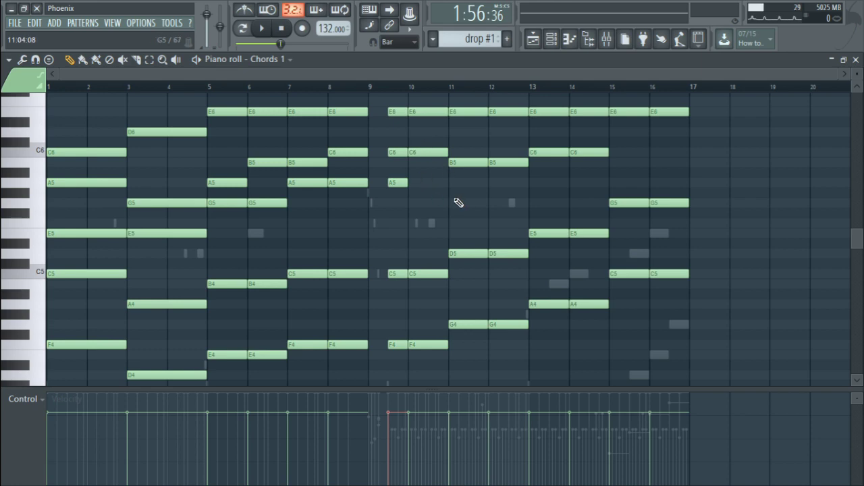
Examine the top notes of the drop #1 chords, then return to the playlist.
scroll(354, 313, up, 4)
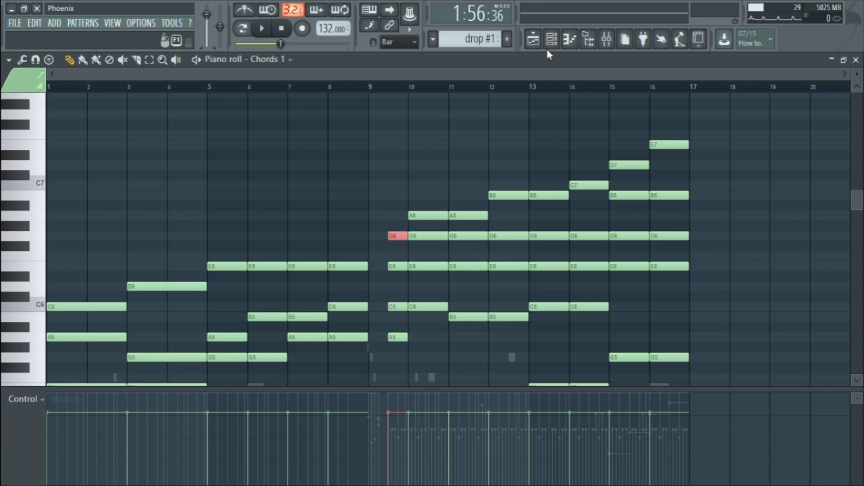
scroll(623, 97, down, 3)
scroll(564, 234, up, 1)
scroll(565, 234, up, 1)
click(533, 38)
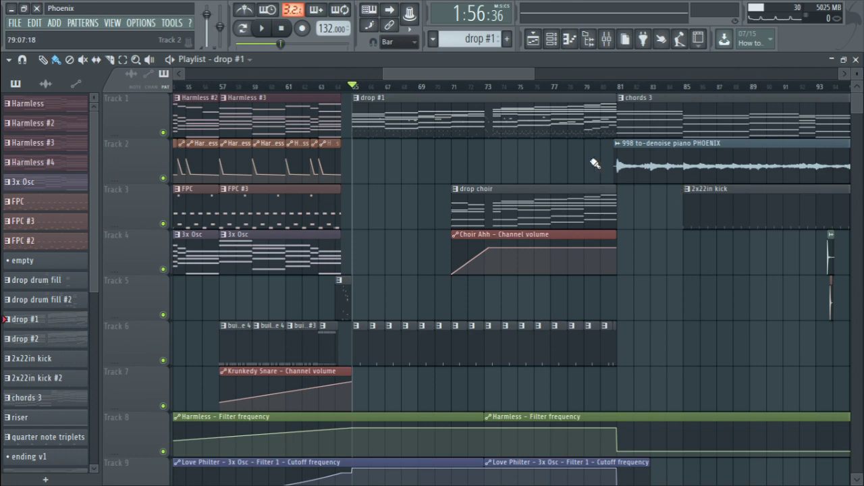
Play the chords 3 section from bar 81 and stop playback.
scroll(536, 247, right, 5)
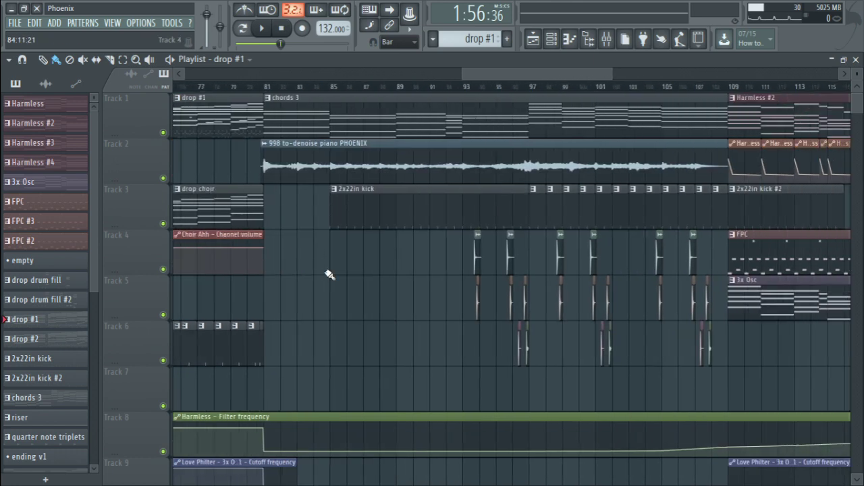
click(265, 87)
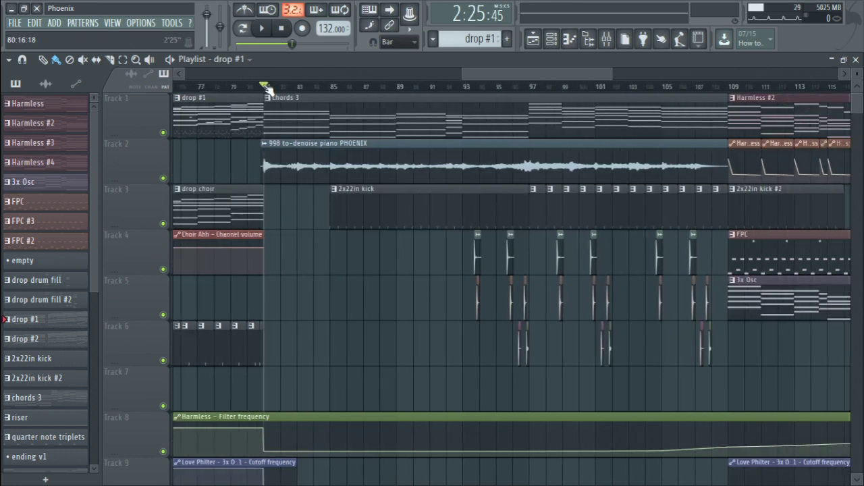
click(249, 87)
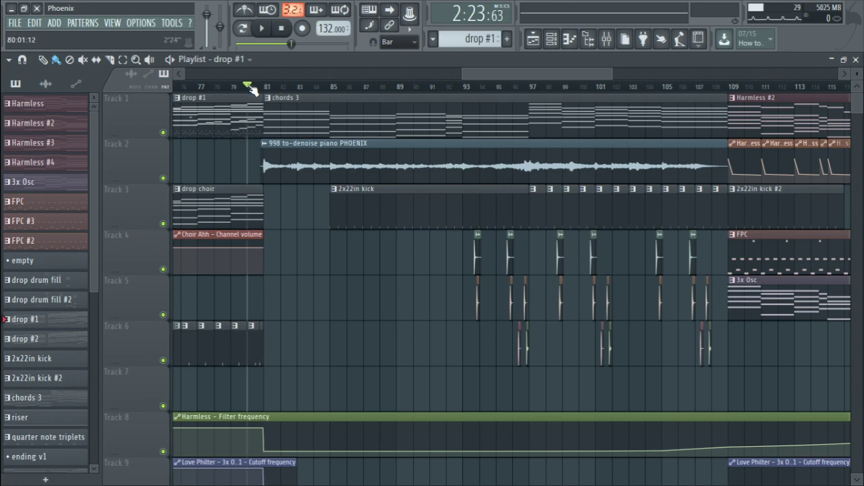
scroll(250, 88, up, 4)
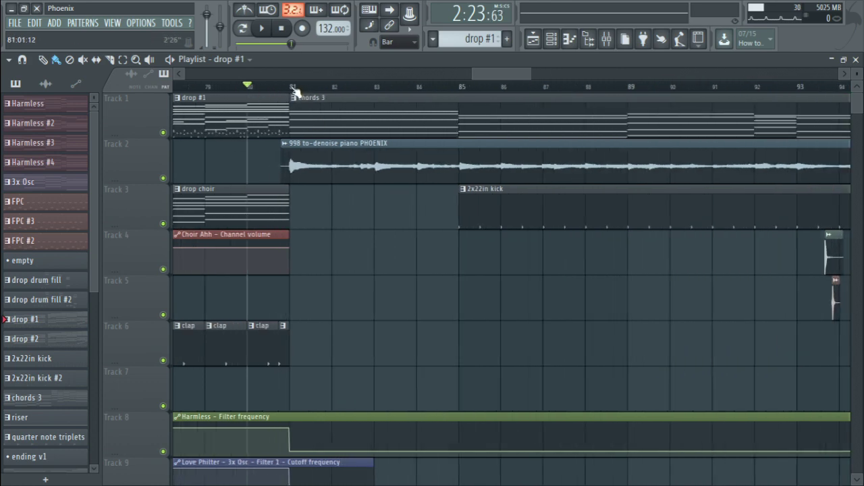
click(291, 88)
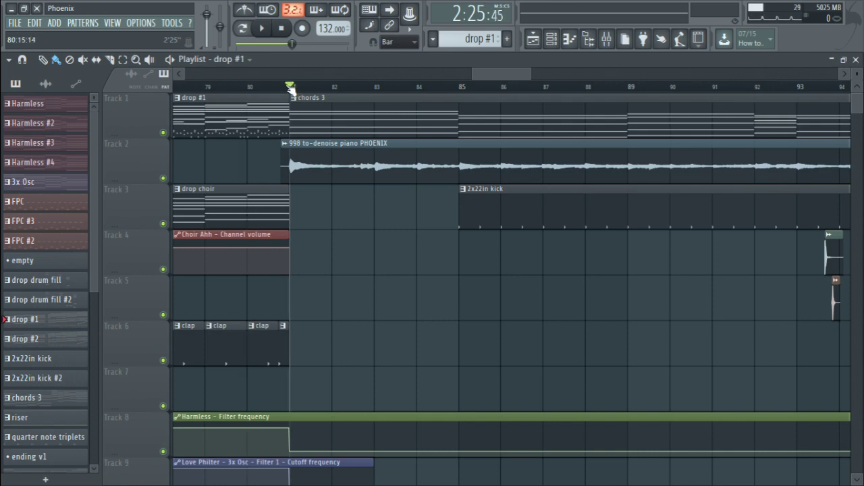
scroll(304, 89, down, 4)
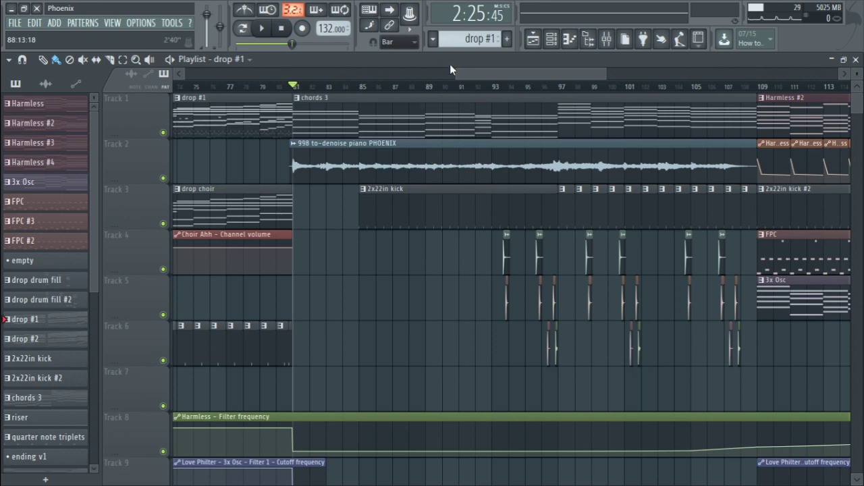
key(space)
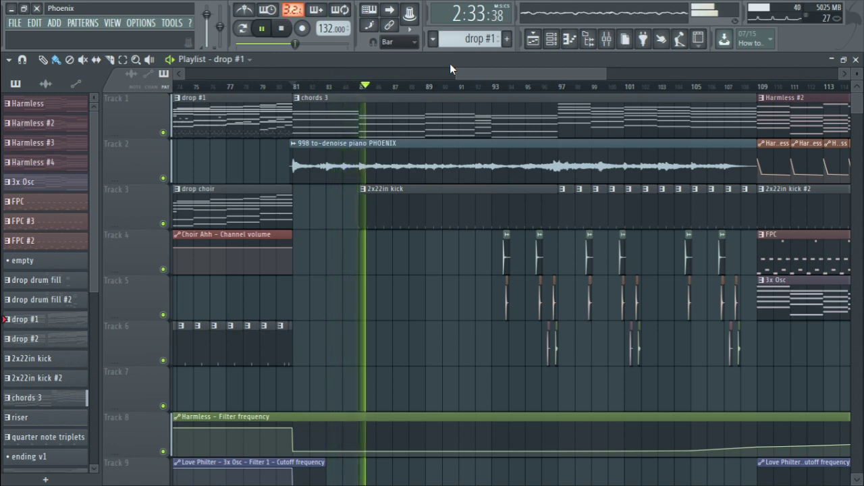
key(space)
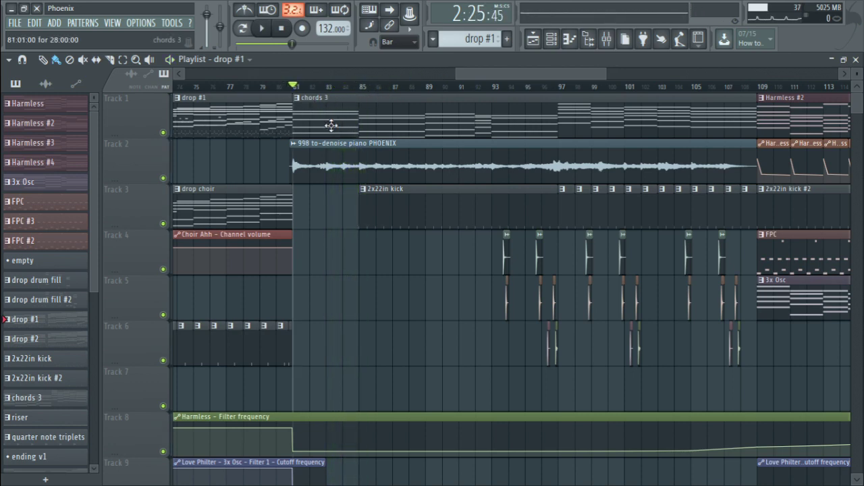
Examine the Harmless filter frequency automation on Track 8 and the tracks below it around the chords 3 section.
scroll(332, 108, down, 5)
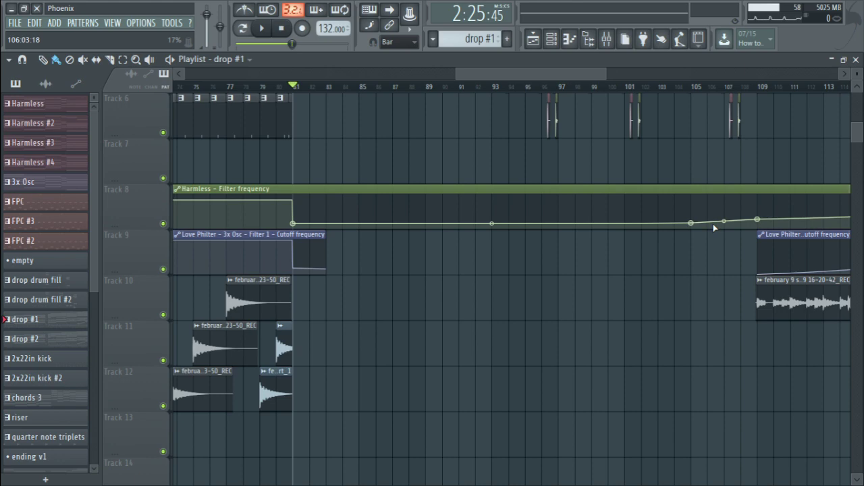
scroll(714, 228, up, 5)
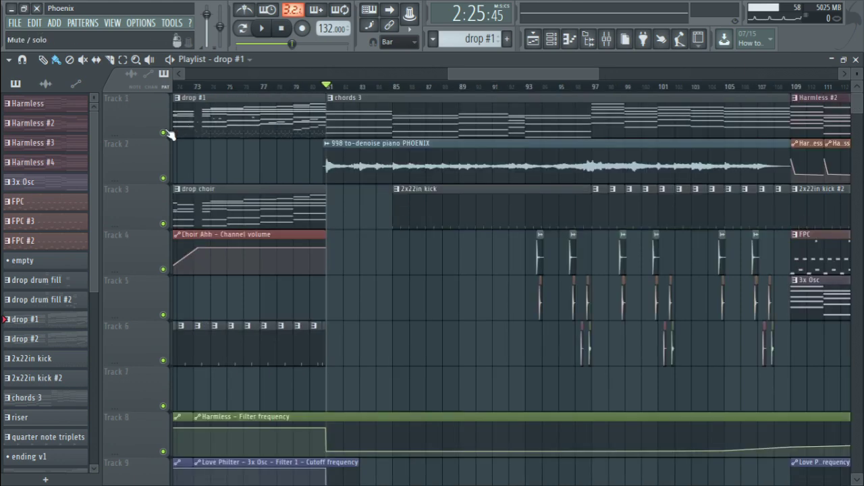
Solo the Harmless mixer track, play the chords 3 section from bar 81, stop playback and return to the playlist.
click(605, 40)
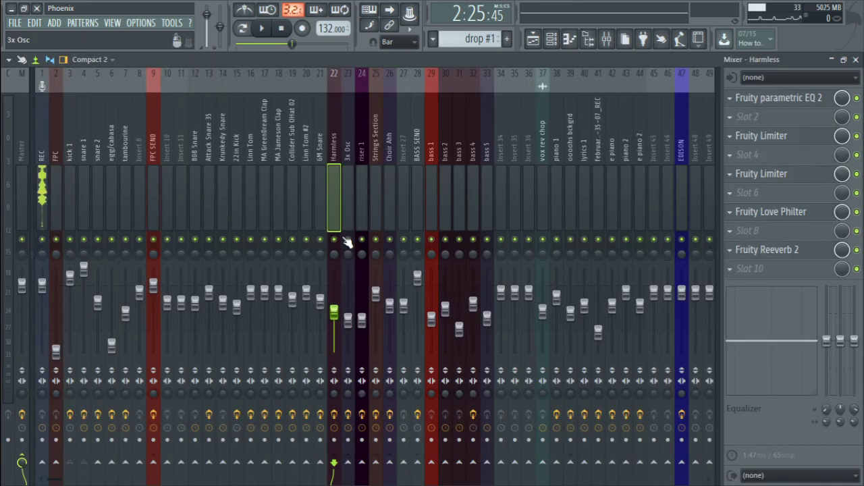
key(space)
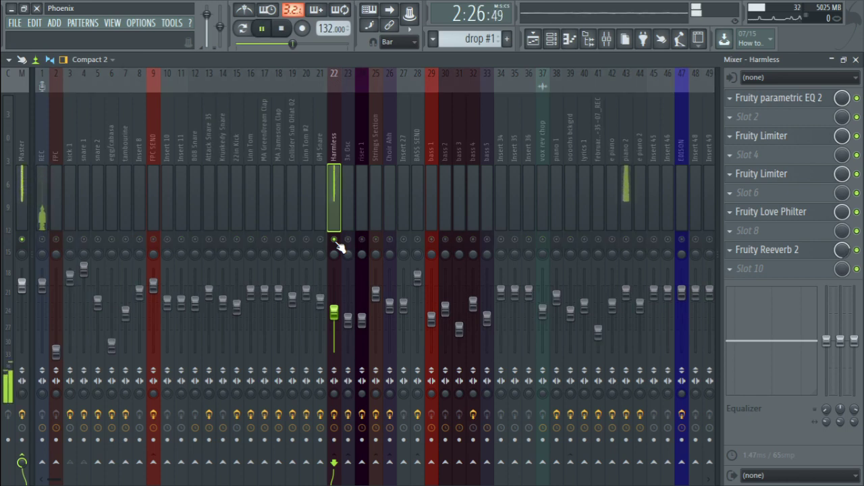
key(space)
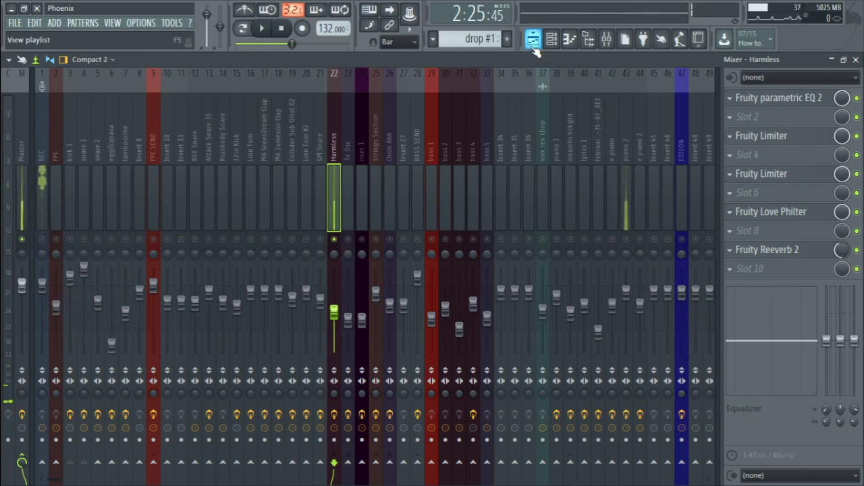
click(534, 40)
Place the playhead at bar 97 and examine the Harmless filter frequency automation from there to bar 125.
scroll(398, 275, right, 4)
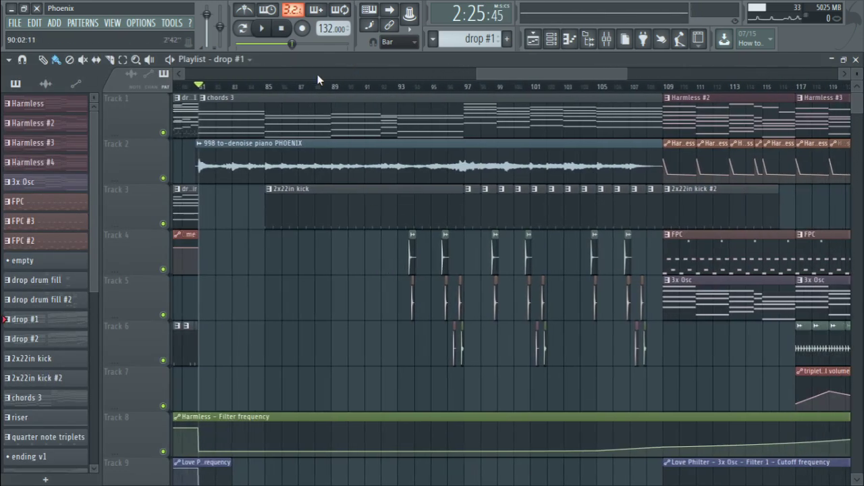
drag(268, 91, 465, 86)
scroll(517, 241, down, 2)
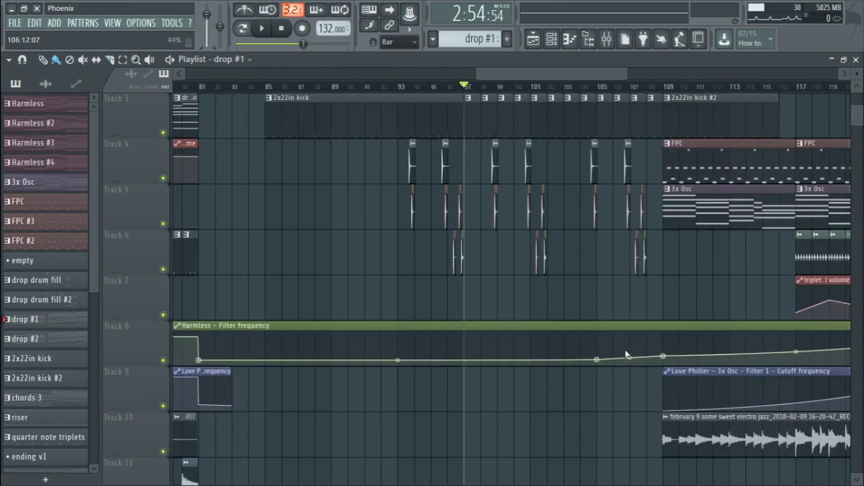
scroll(569, 289, up, 1)
scroll(353, 314, right, 4)
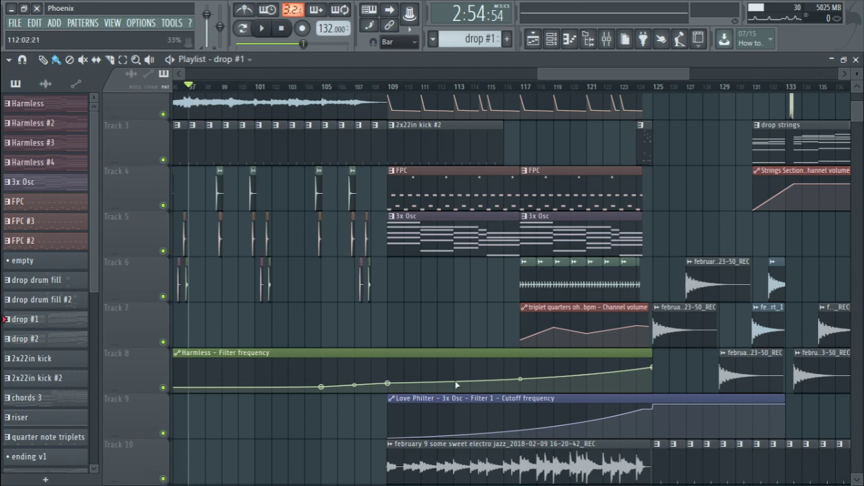
Select the drop #2 section from bar 125 to bar 141, then clear the selection with the playhead at bar 125.
scroll(555, 379, up, 2)
scroll(347, 120, right, 2)
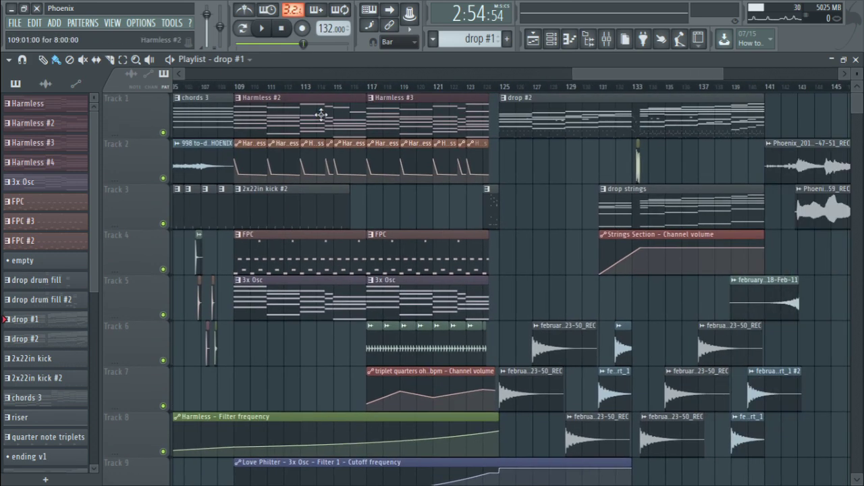
drag(240, 90, 765, 101)
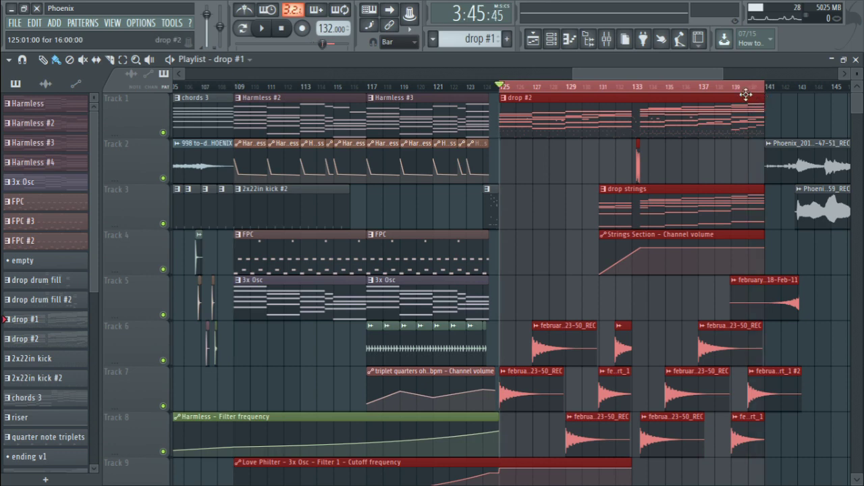
click(505, 90)
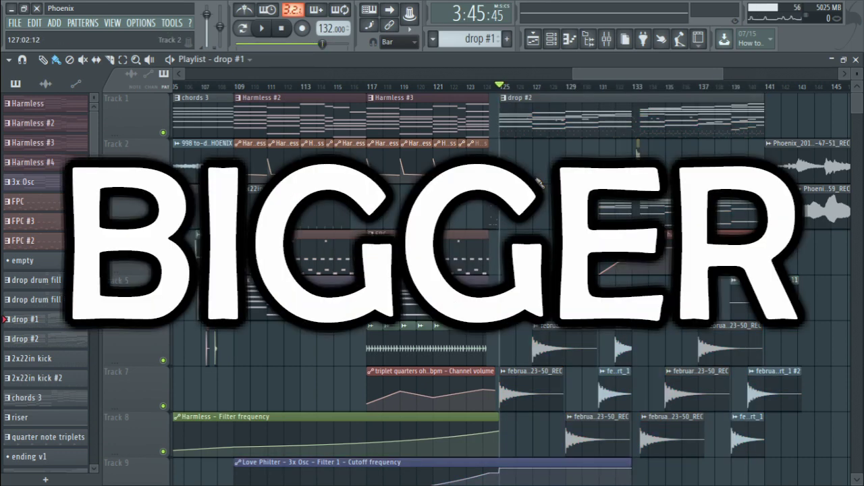
Place the playhead at bar 109, then at bar 81, and examine the chords 3 section.
drag(578, 73, 438, 89)
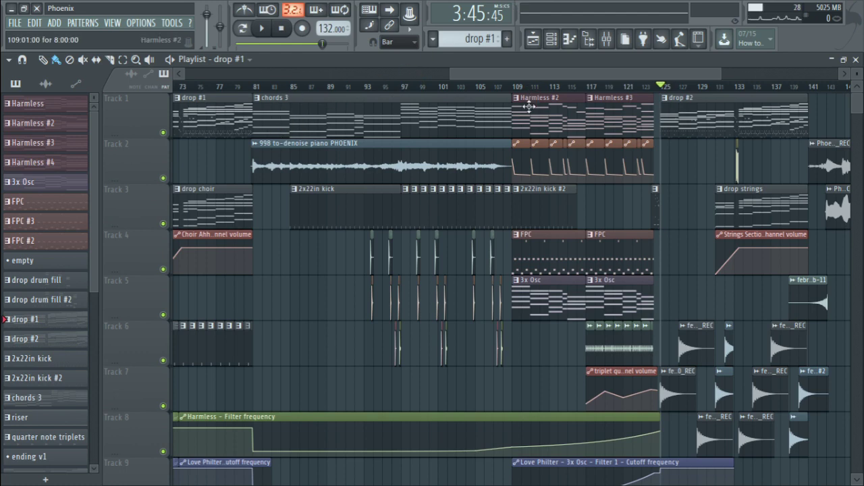
click(514, 88)
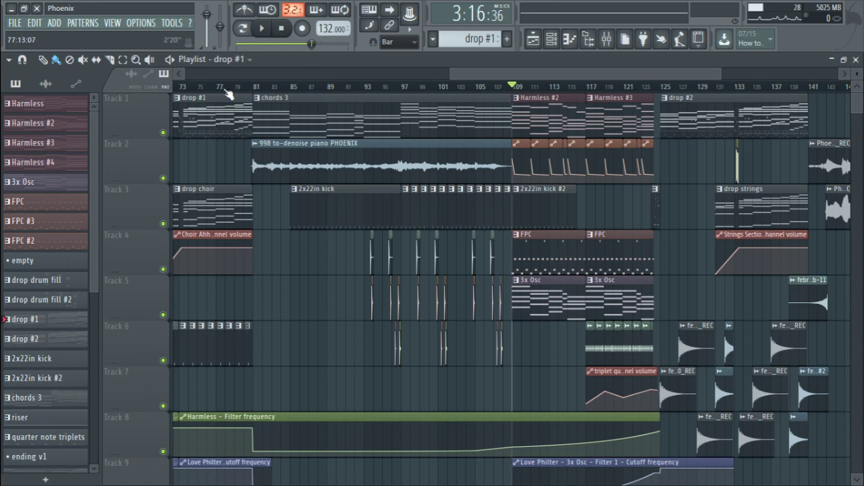
click(260, 89)
scroll(308, 123, up, 5)
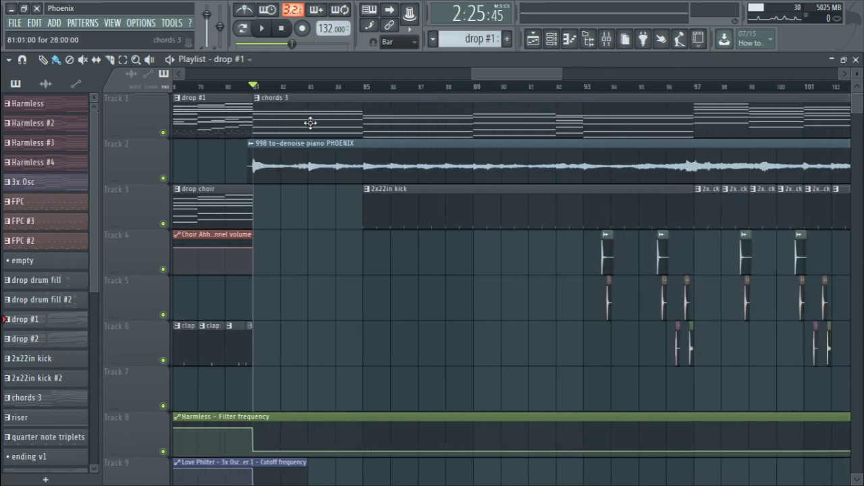
scroll(322, 93, down, 5)
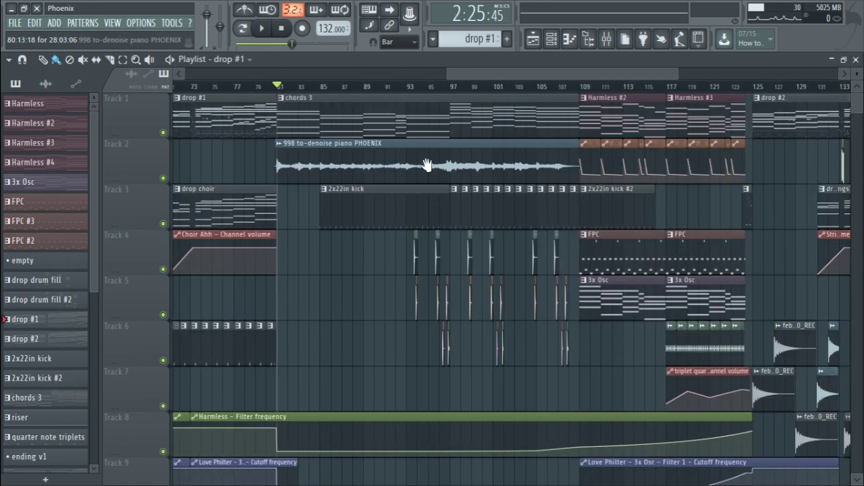
Examine the passage from chords 3 through Harmless #2 and #3, and place the playhead at the start of drop #2.
drag(215, 88, 519, 90)
click(518, 90)
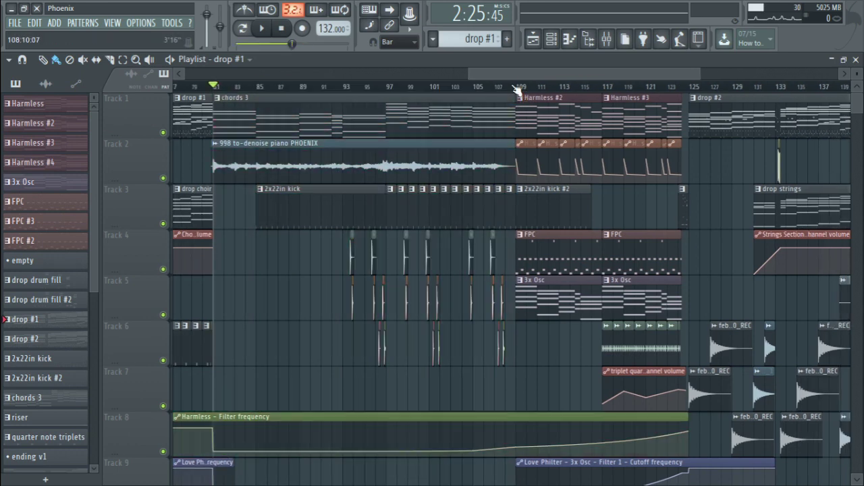
drag(513, 90, 270, 90)
click(439, 86)
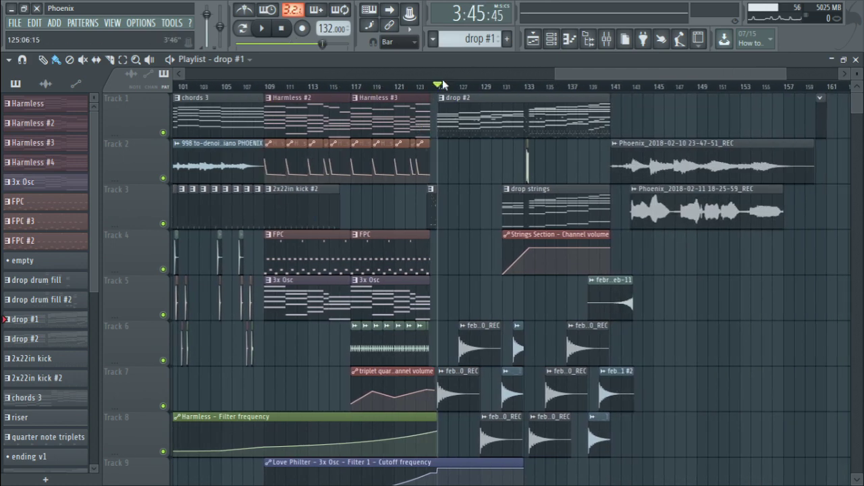
Step the playhead through the whole arrangement from the intro past drop #1 and chords 3 to the second Harmless build-up.
scroll(442, 79, down, 3)
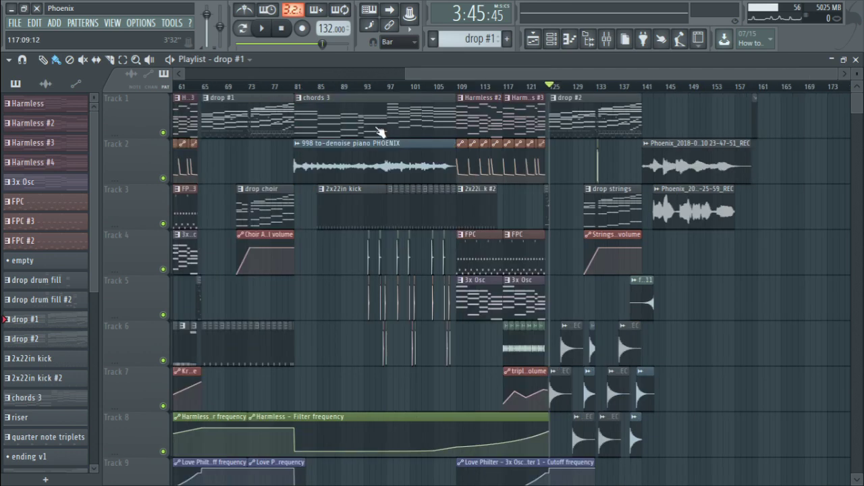
scroll(385, 148, down, 2)
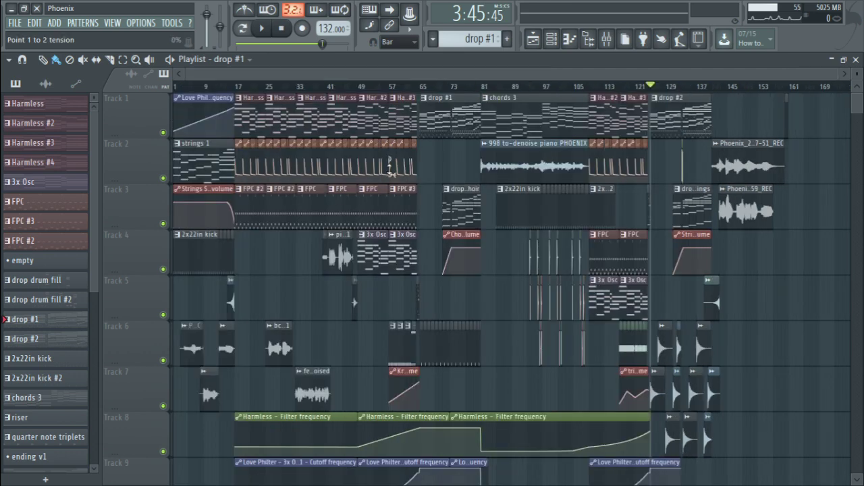
click(195, 89)
click(283, 88)
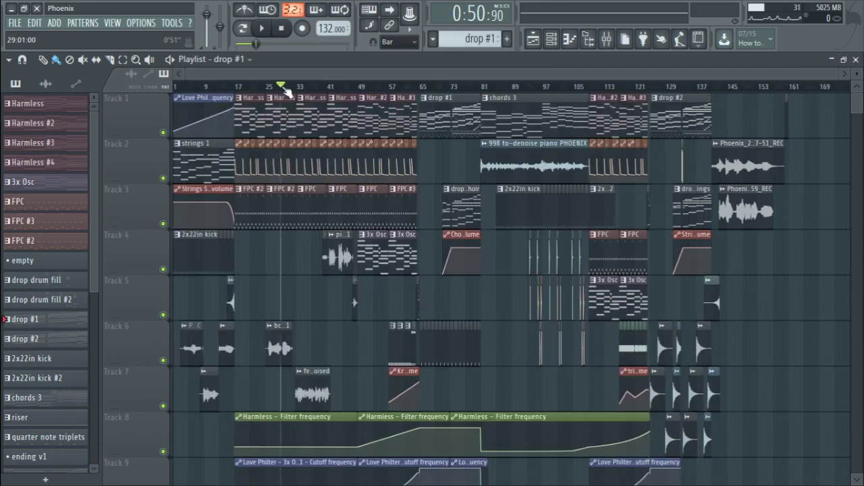
click(436, 88)
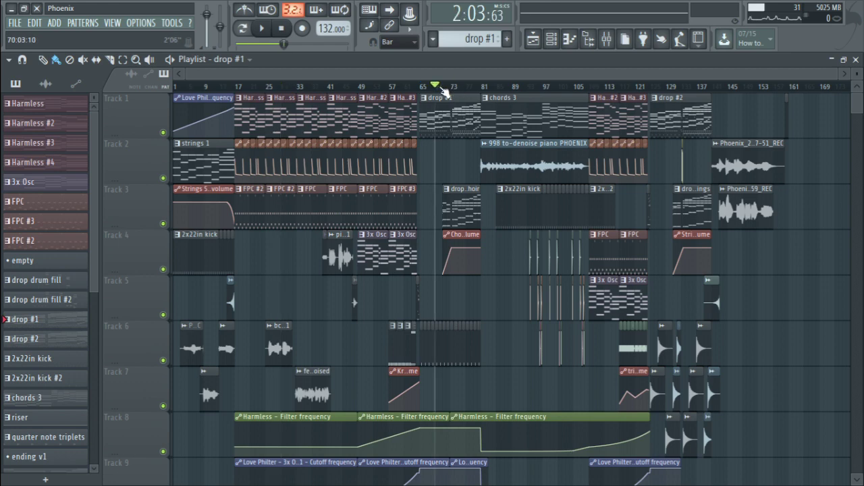
click(450, 88)
click(502, 88)
click(534, 88)
click(544, 88)
click(601, 88)
click(614, 87)
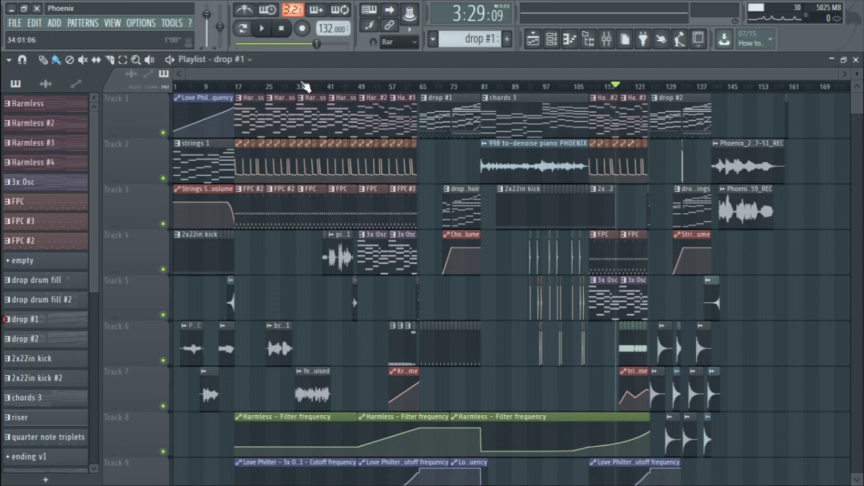
Select bars 33 to 42 over the denoised recording on Track 7, then clear the selection and place the playhead near bar 36.
scroll(308, 88, up, 5)
drag(275, 88, 500, 89)
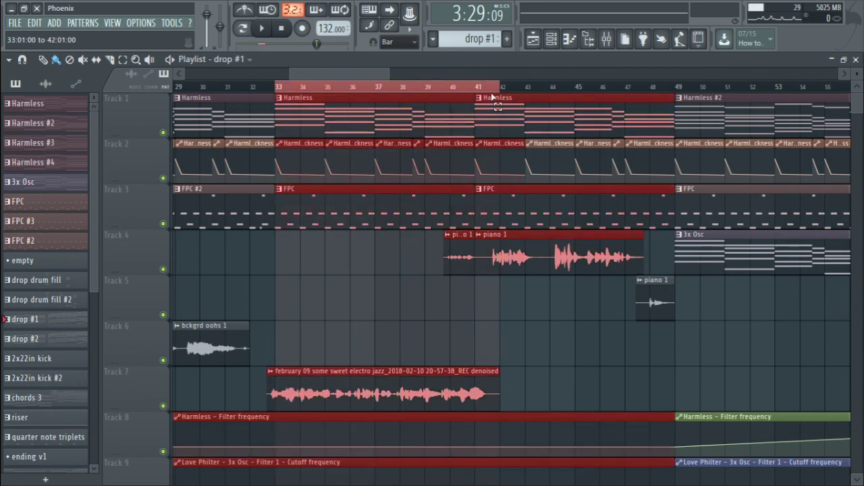
click(335, 399)
click(350, 86)
scroll(375, 91, down, 2)
scroll(376, 91, down, 3)
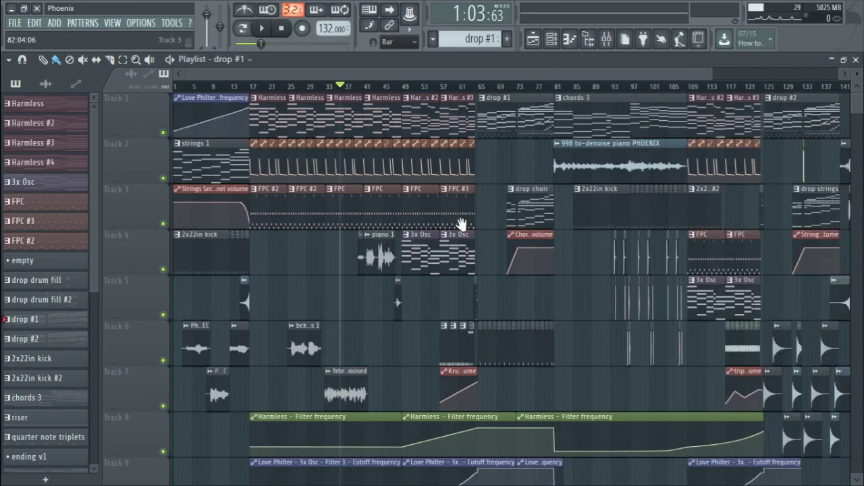
Examine the arrangement from the second Harmless build-up at bar 109 through drop #2 to the closing recordings.
scroll(462, 223, right, 5)
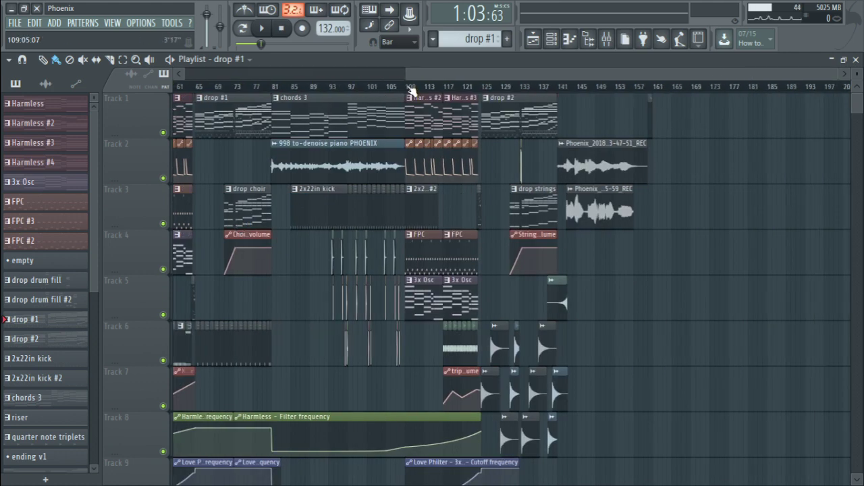
scroll(412, 89, up, 2)
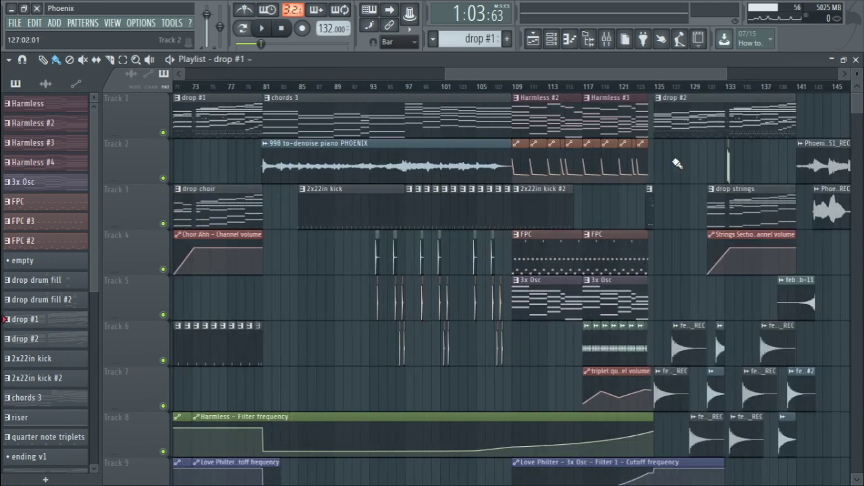
scroll(513, 89, down, 2)
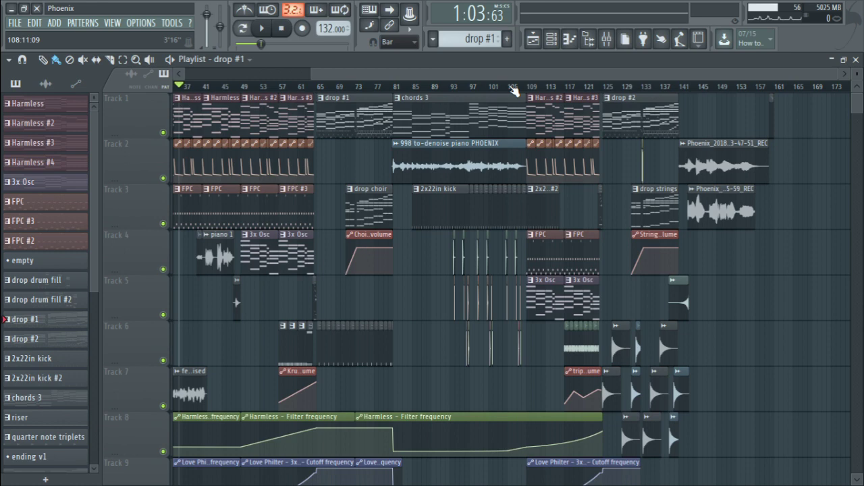
scroll(237, 157, right, 2)
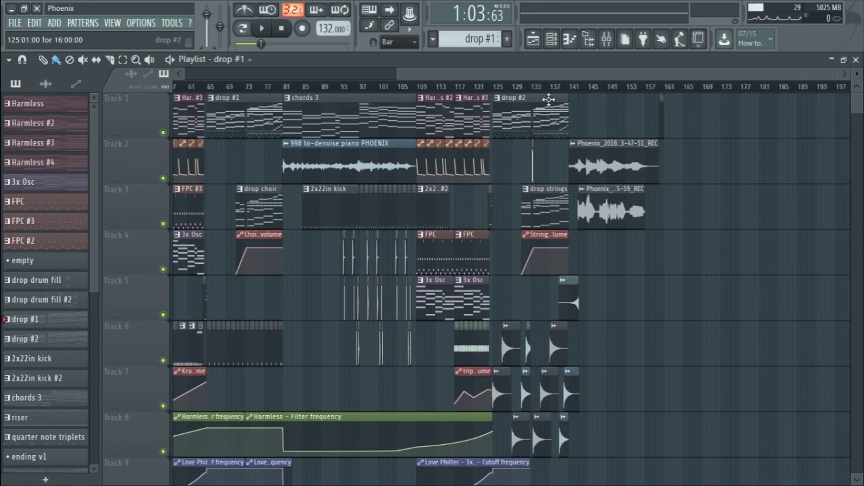
scroll(581, 90, up, 2)
scroll(457, 125, right, 3)
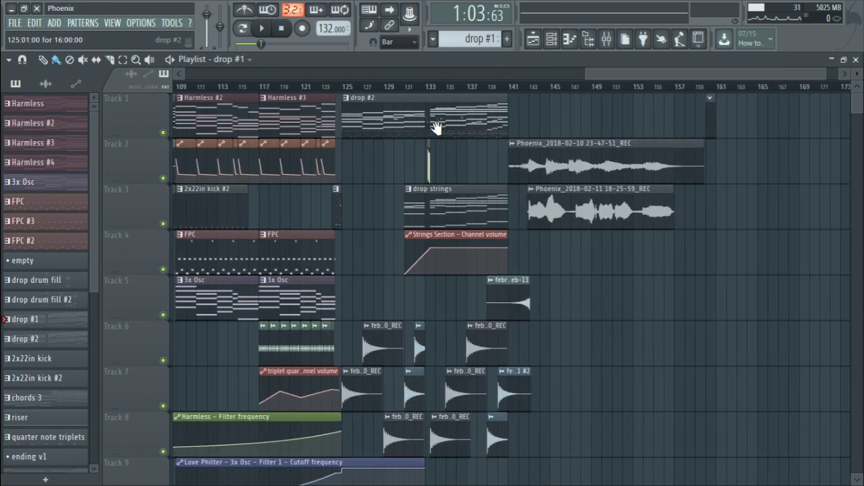
Place the playhead at bar 141 and examine the ending recordings and the tracks below them.
click(462, 88)
scroll(501, 130, up, 2)
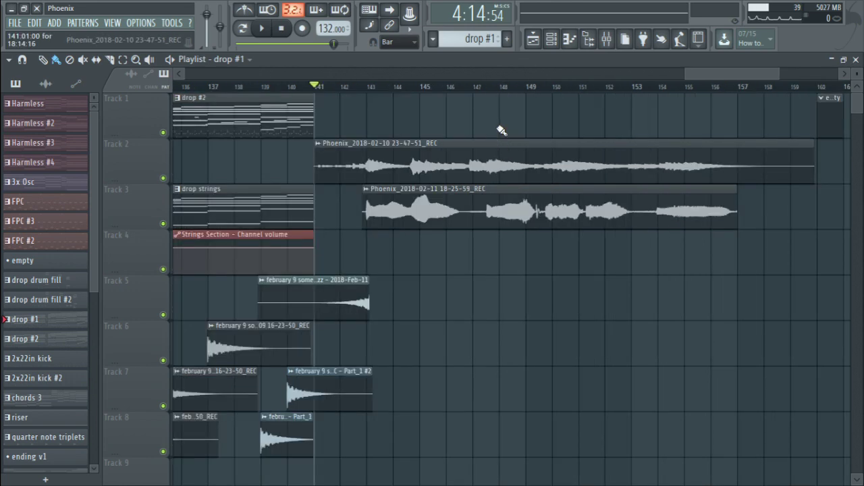
scroll(561, 264, down, 4)
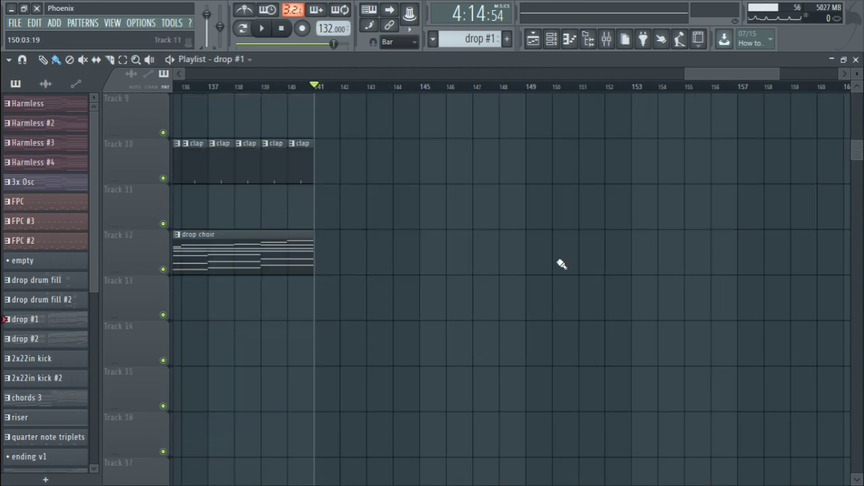
scroll(560, 264, up, 4)
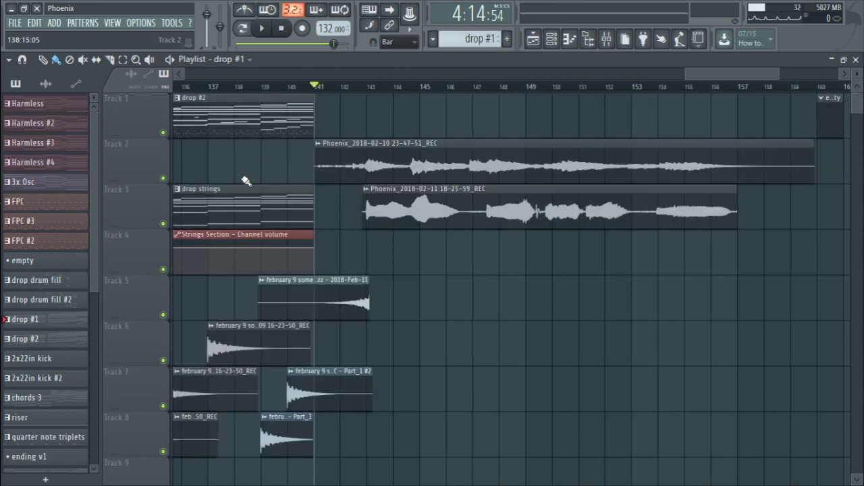
Solo Track 2, play its ending recording from bar 141 and stop playback.
right_click(164, 176)
key(space)
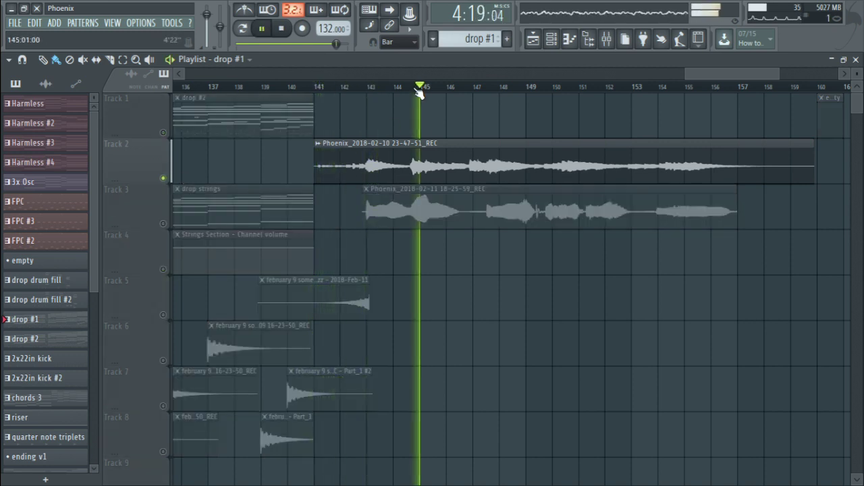
click(525, 86)
key(space)
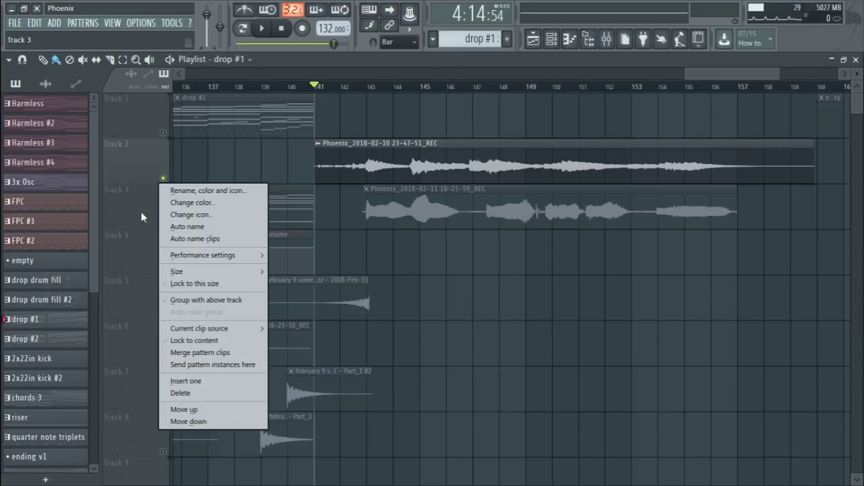
Solo Track 3 and play its ending recording from between bars 149 and 150.
click(142, 216)
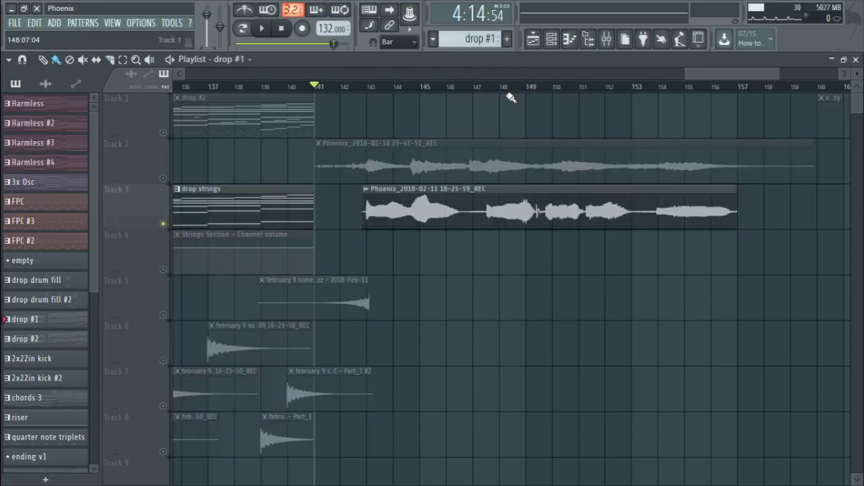
click(474, 86)
click(532, 86)
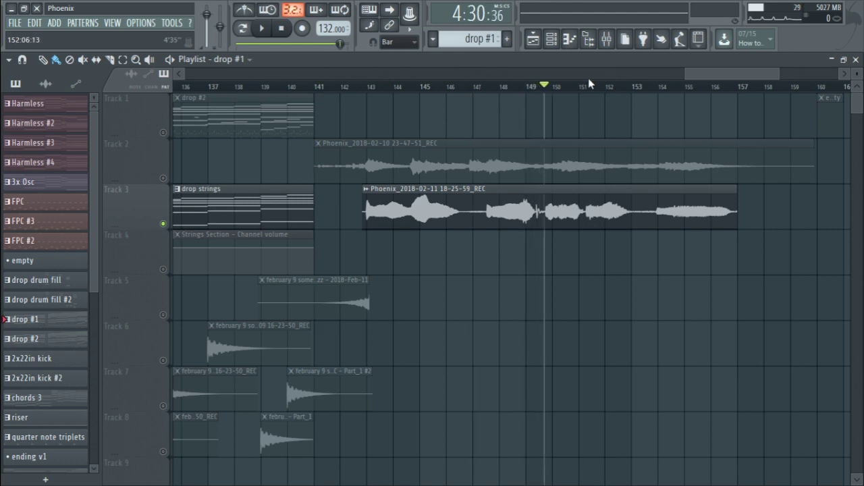
key(space)
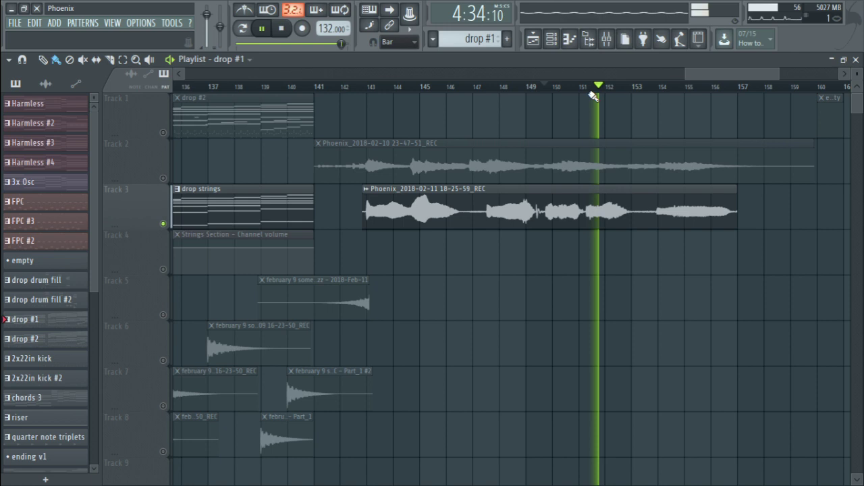
Stop the Track 3 playback and examine the ending recordings on Tracks 2 and 3 around bar 149.
key(space)
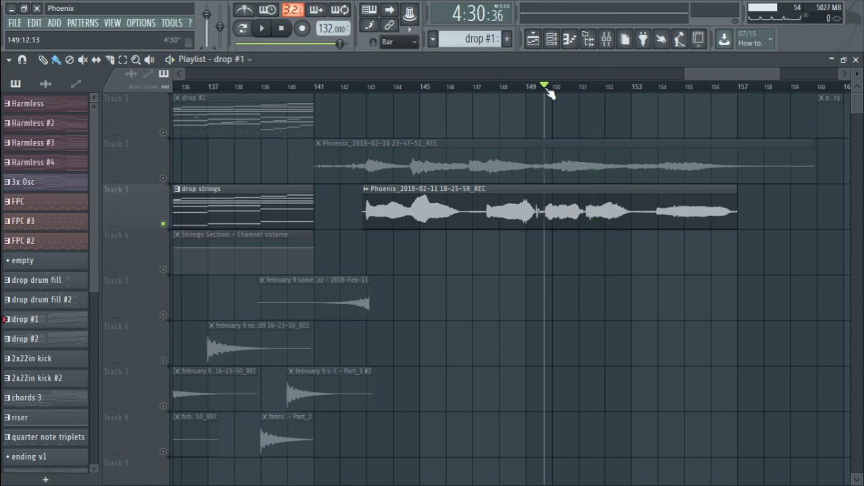
scroll(550, 93, left, 1)
drag(698, 75, 655, 81)
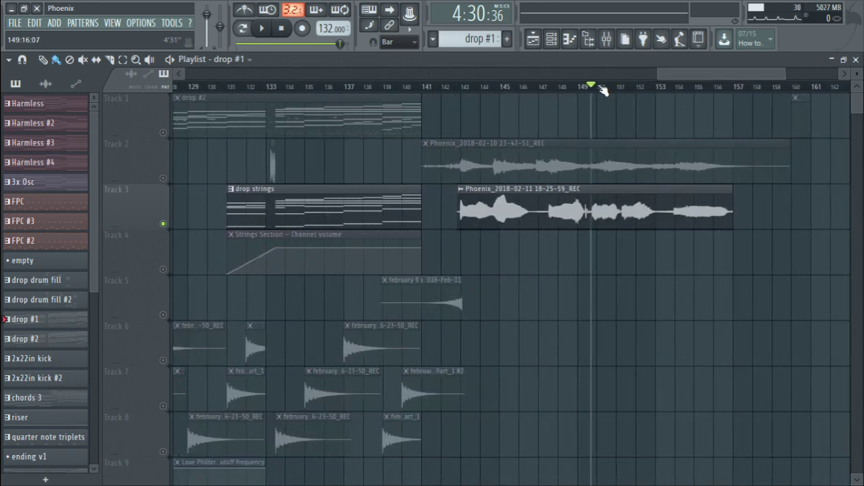
scroll(603, 89, up, 5)
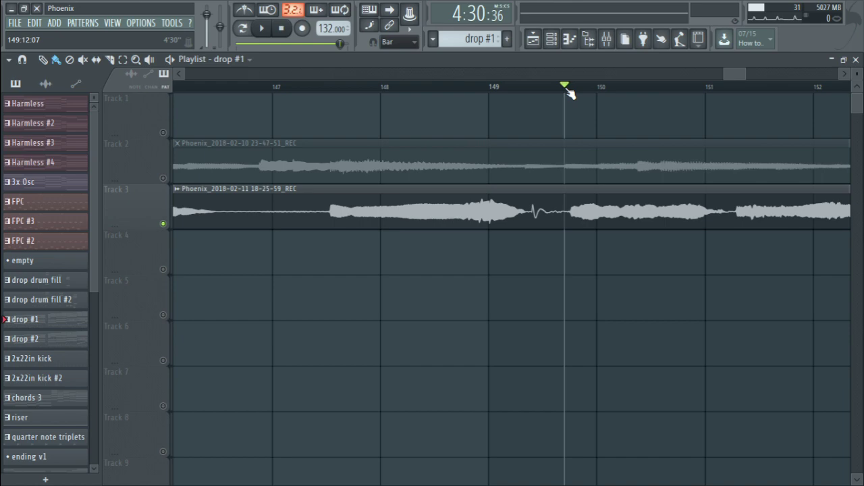
scroll(574, 89, down, 6)
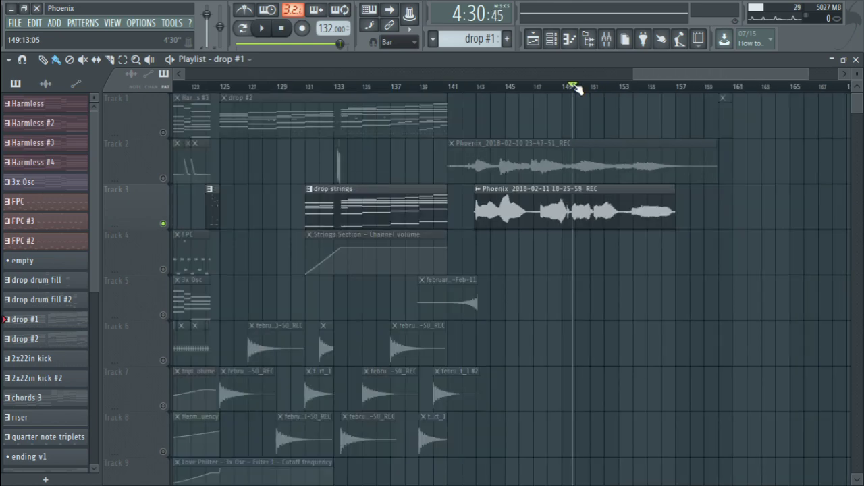
scroll(575, 86, up, 3)
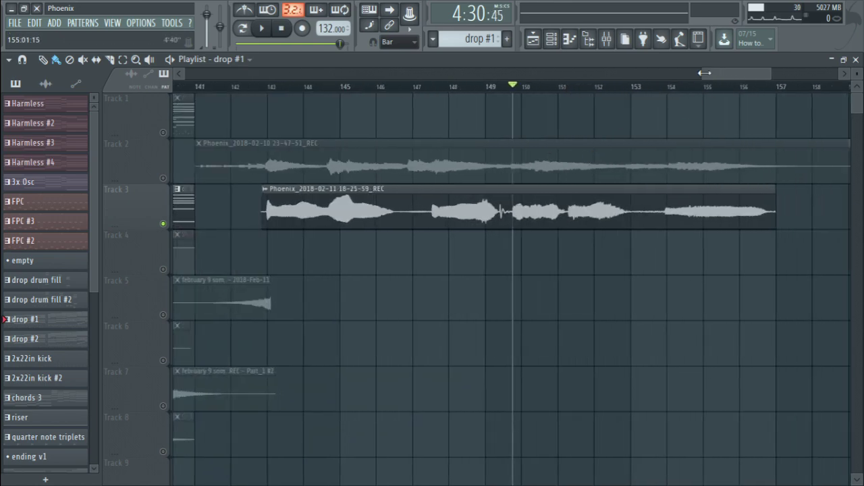
Examine the full arrangement from bar 1 to the ending, including the automation tracks, and return the playhead to bar 1.
drag(704, 73, 189, 73)
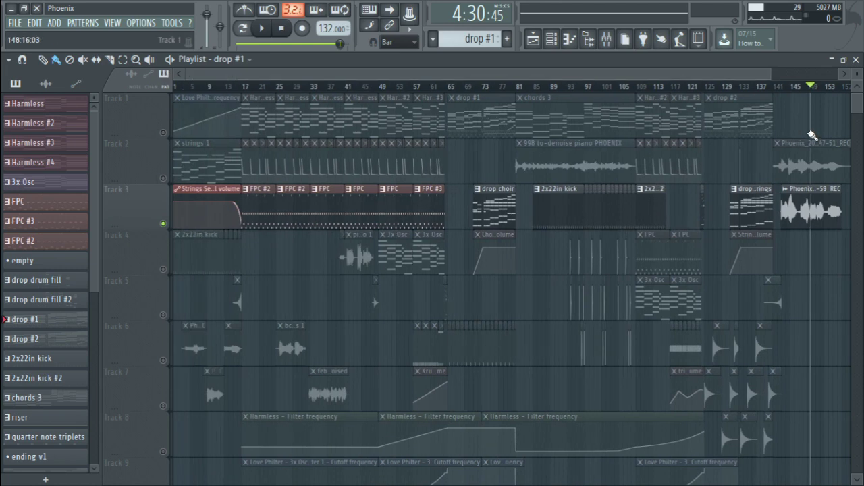
drag(819, 110, 659, 106)
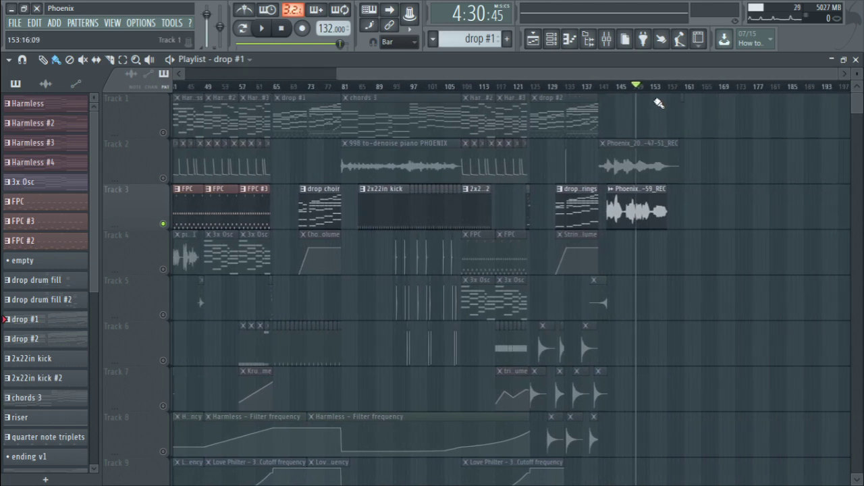
scroll(838, 78, down, 3)
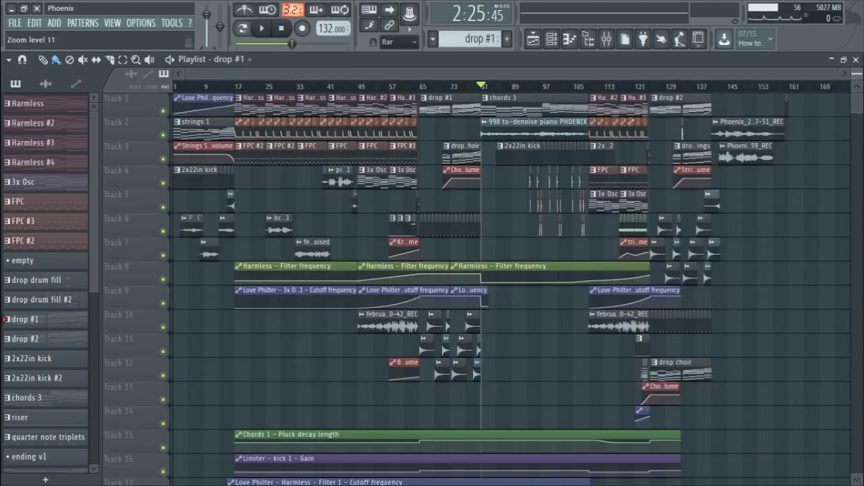
scroll(857, 203, down, 5)
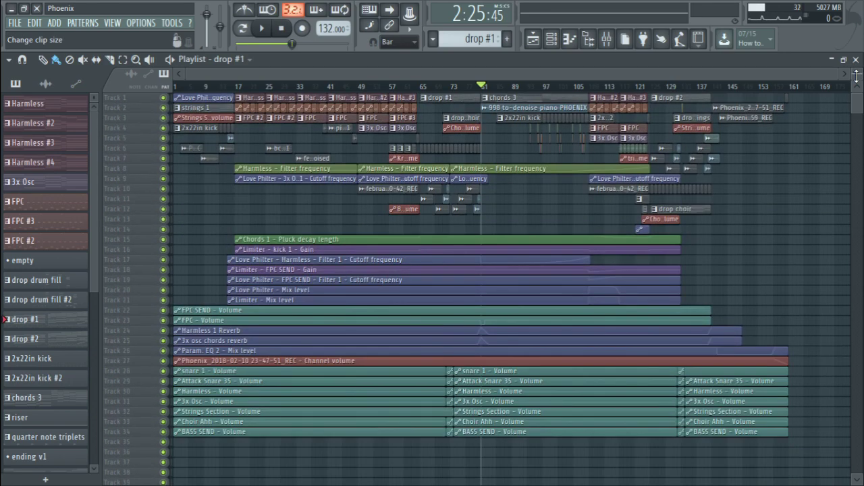
drag(482, 86, 175, 86)
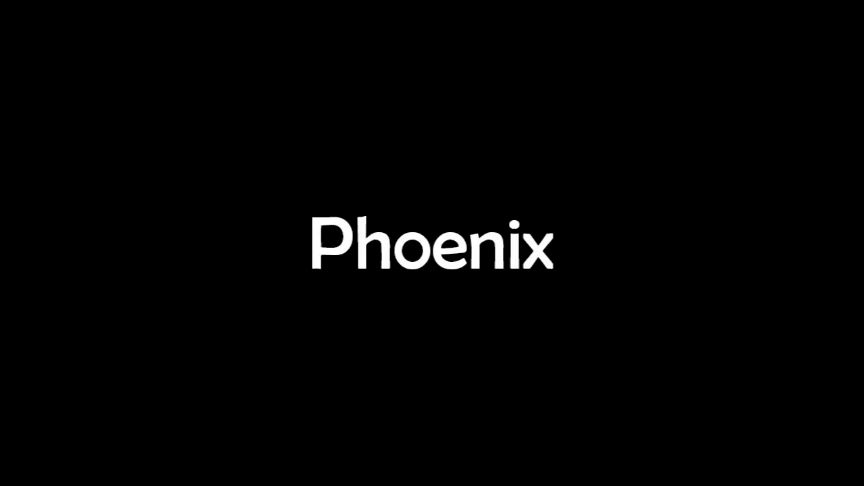